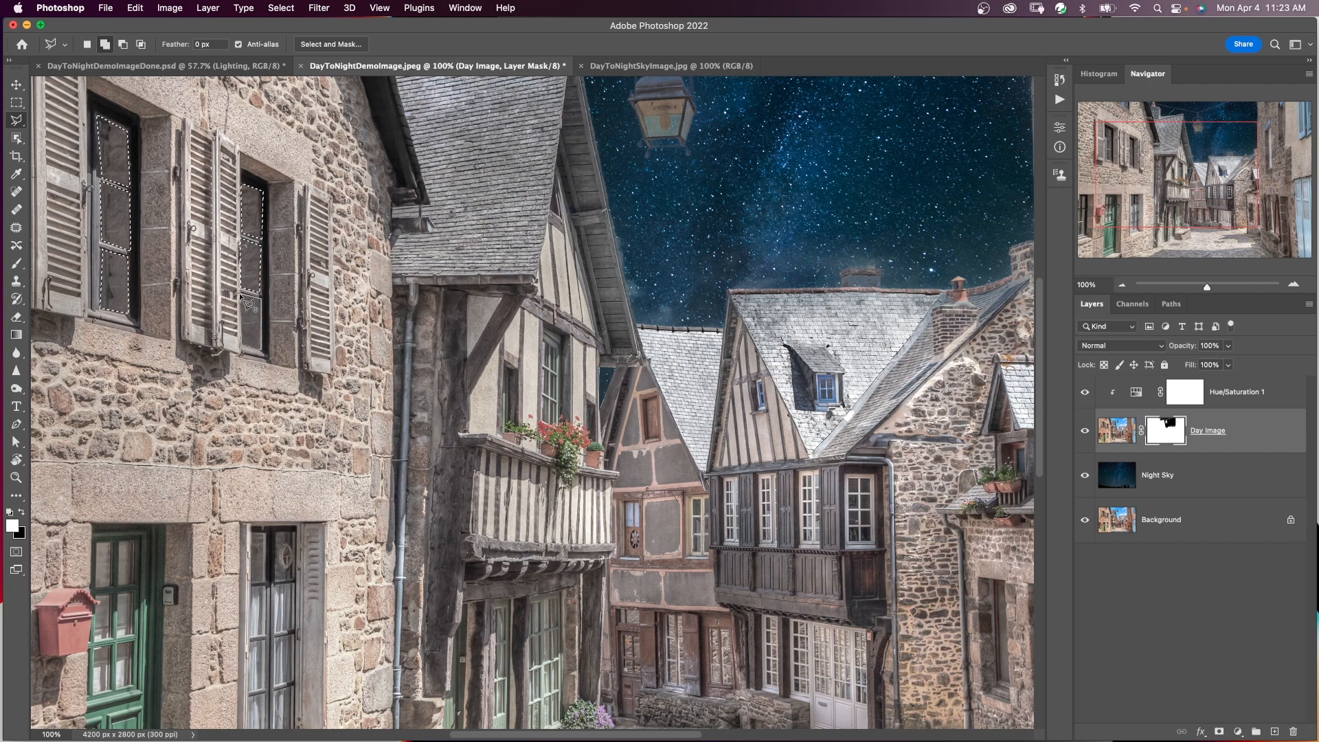
Add the glass panes of the ground-floor window at the image's left edge to the polygonal lasso selection.
scroll(206, 302, down, 5)
scroll(206, 302, left, 4)
click(154, 317)
click(153, 269)
click(160, 242)
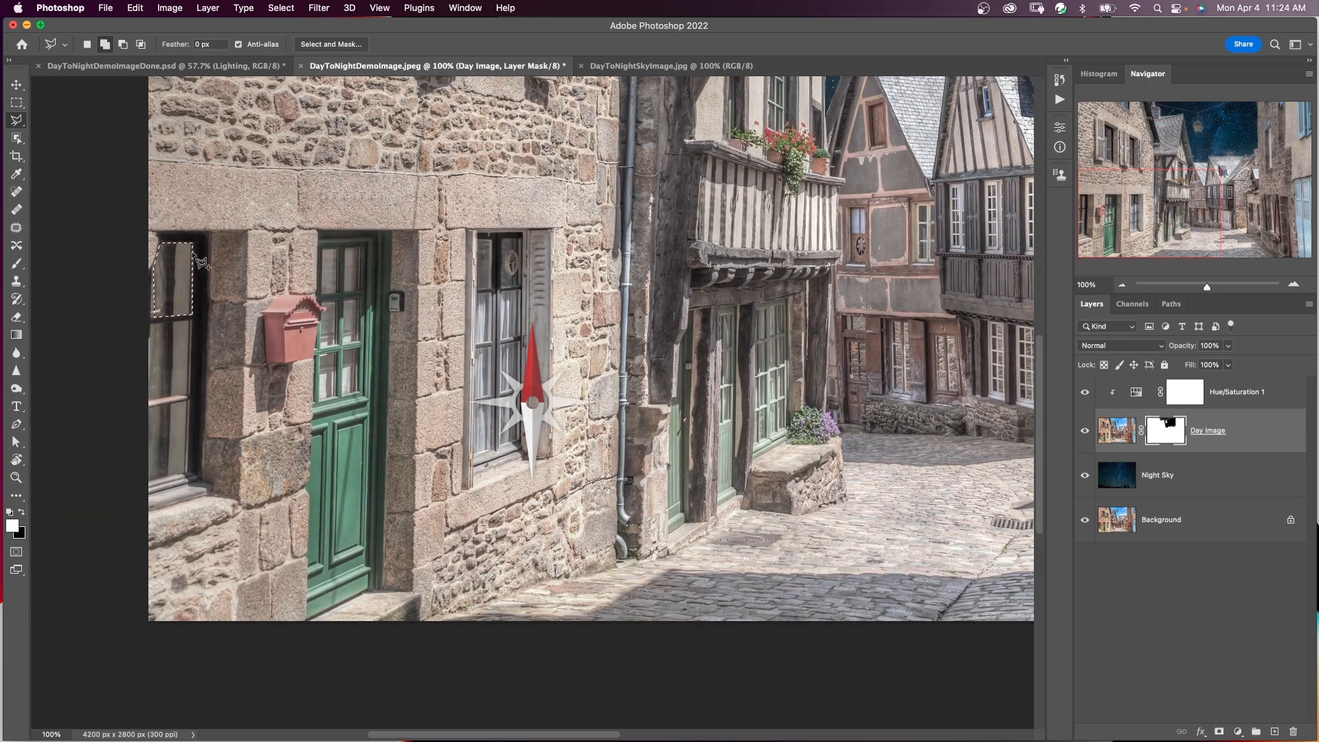
click(152, 324)
click(191, 321)
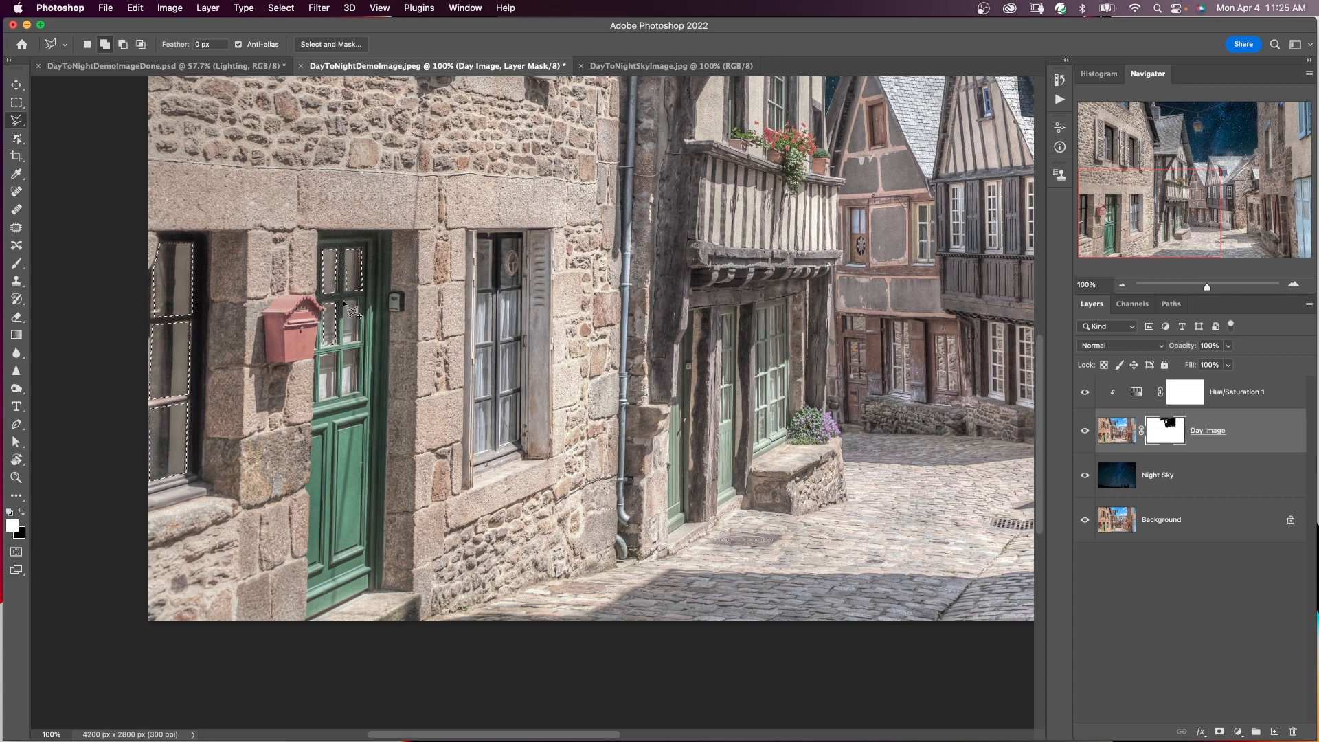
Add the glass panes of the green door beside the mailbox to the selection.
click(356, 340)
click(343, 342)
click(344, 302)
click(321, 355)
click(338, 354)
click(336, 396)
click(318, 399)
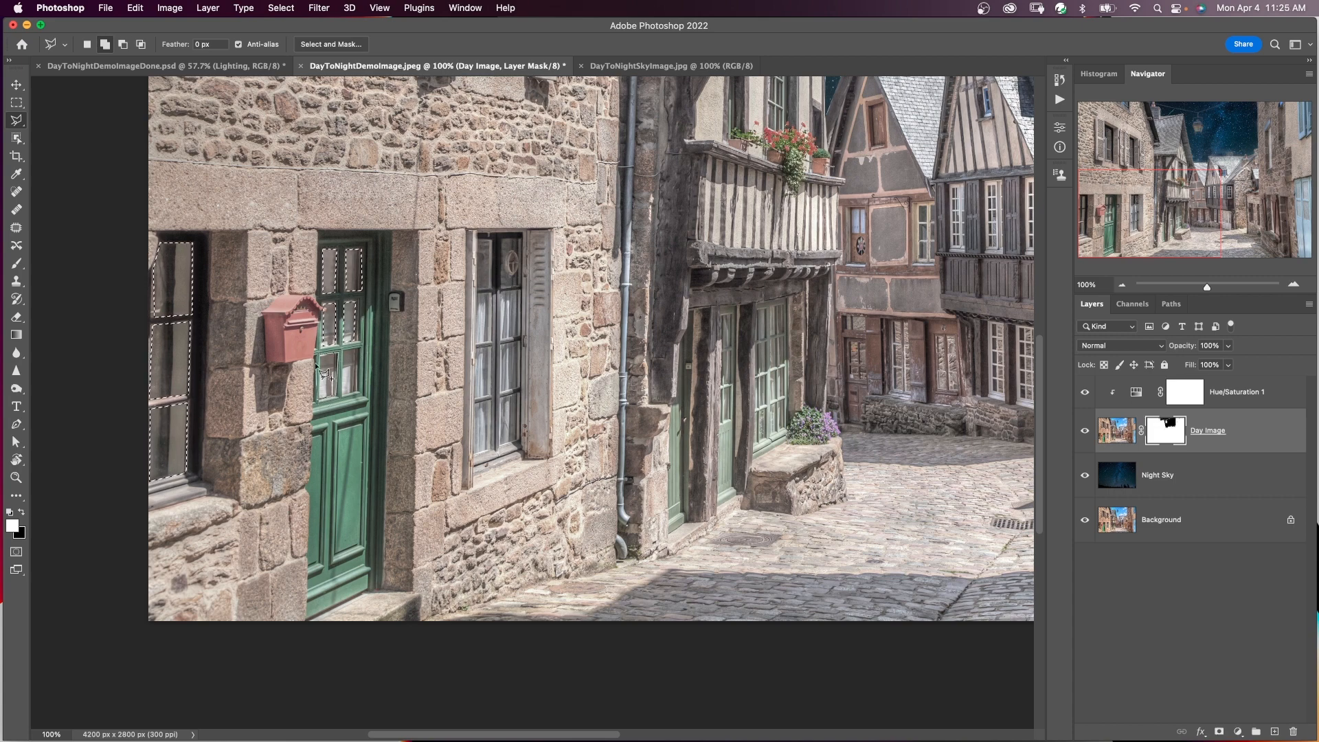
click(320, 355)
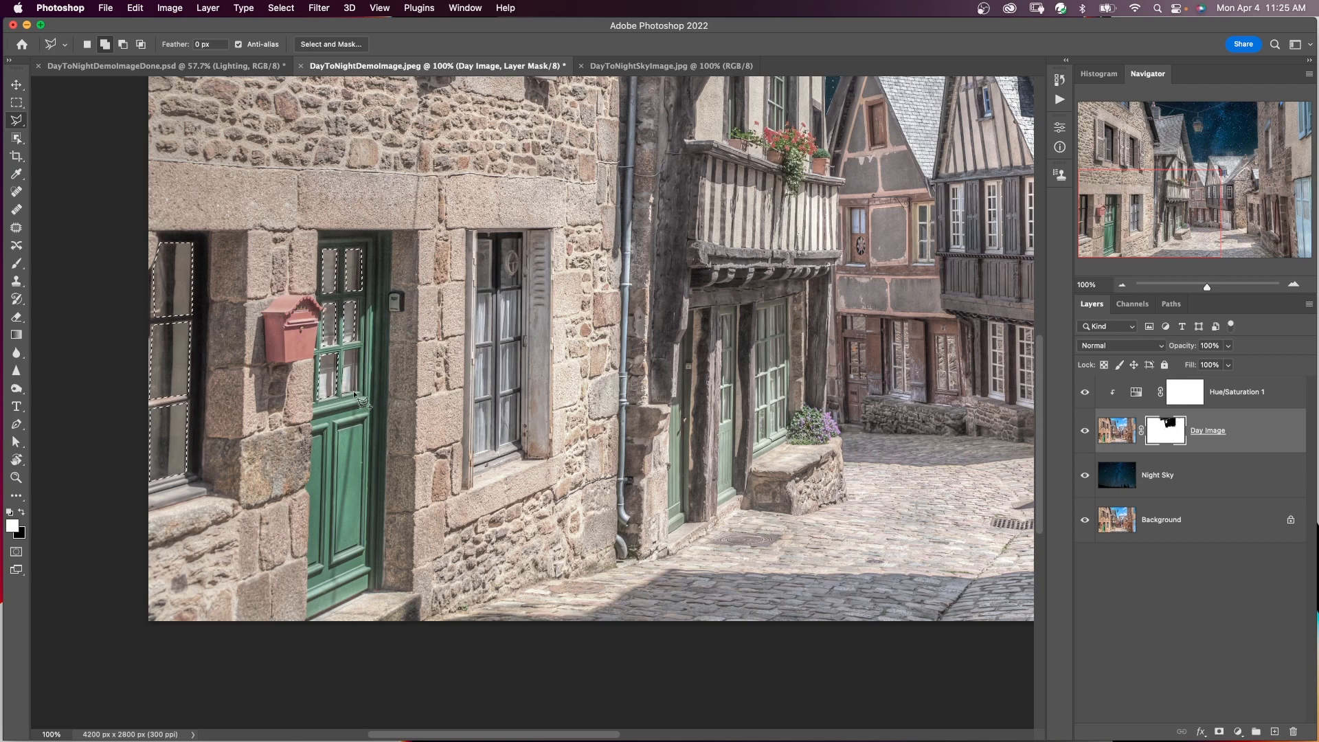
Add the top row of panes of the ground-floor window beside the green door to the selection.
click(478, 240)
click(505, 240)
click(521, 239)
click(520, 286)
click(504, 287)
click(504, 240)
Add the middle and bottom panes of the window beside the green door to the selection.
click(477, 295)
click(493, 294)
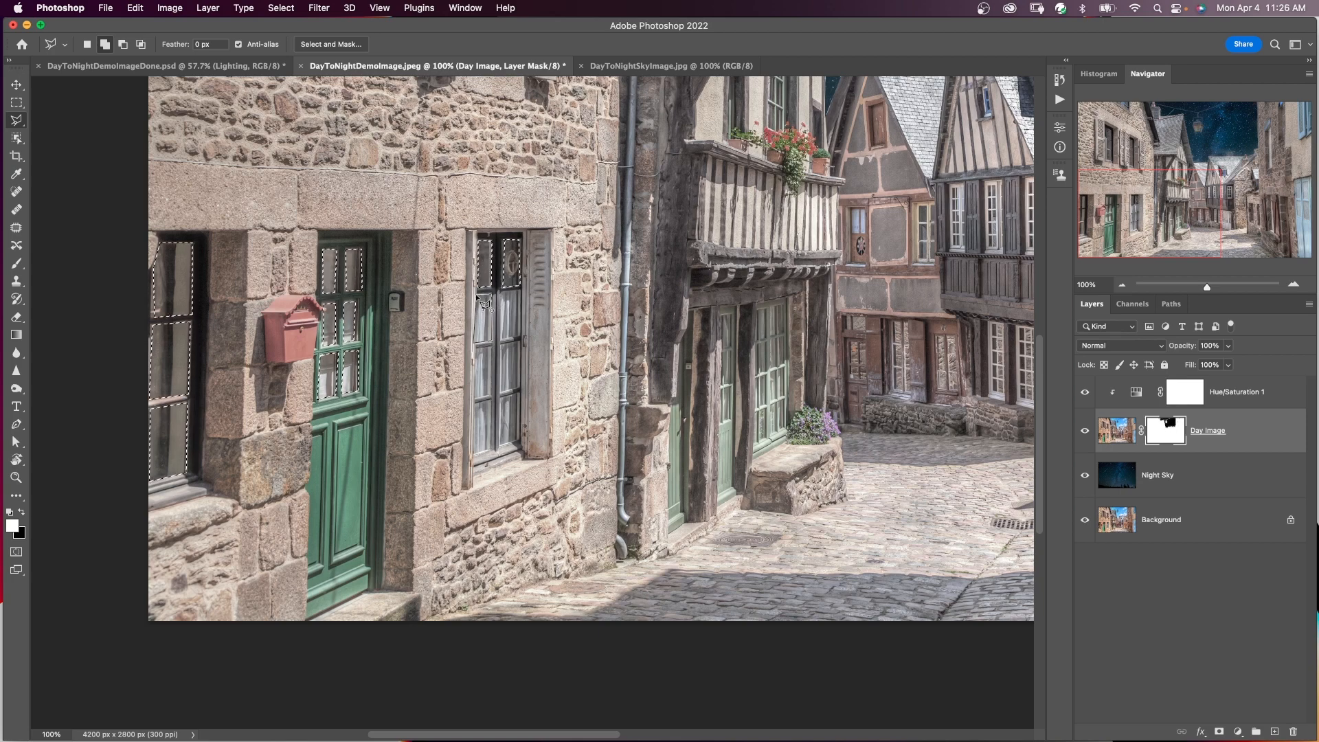
click(521, 339)
click(501, 341)
click(501, 292)
click(477, 348)
click(493, 346)
click(492, 396)
click(475, 398)
click(476, 348)
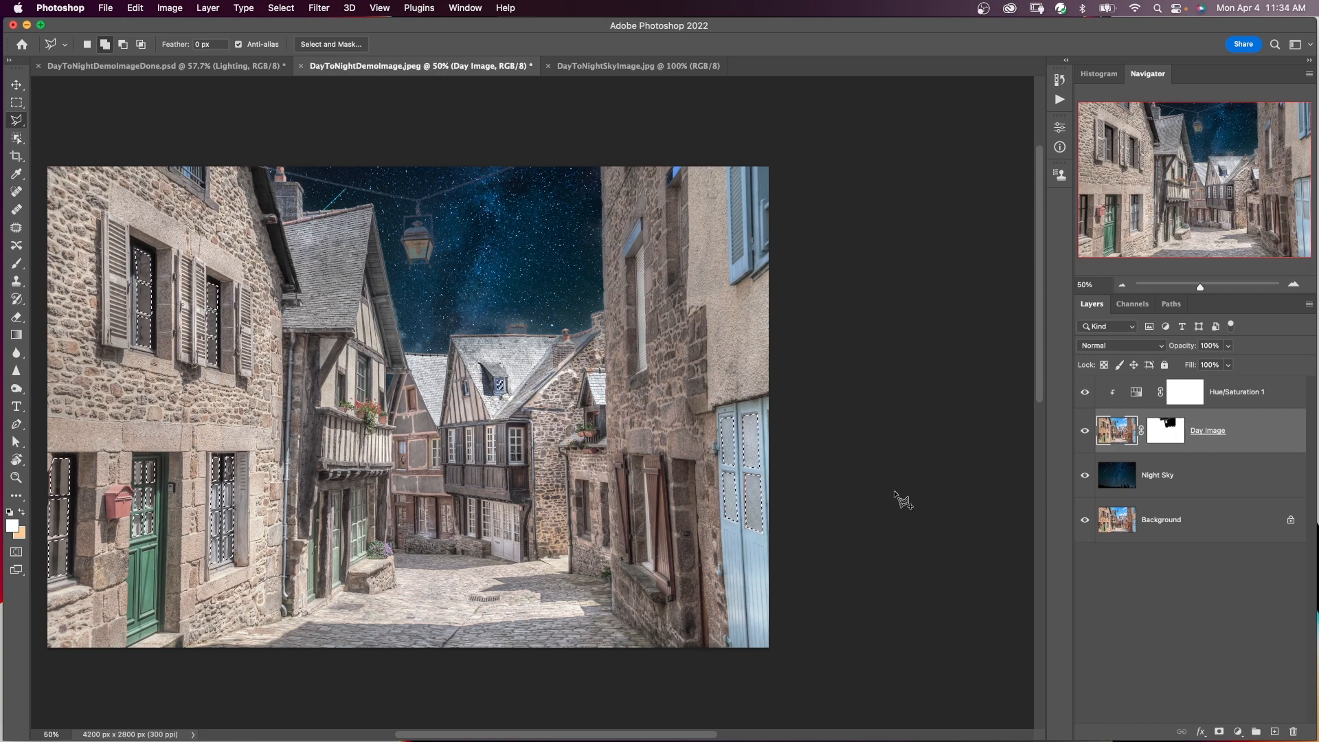
Create a Solid Color fill layer from the window selection, using the colour fecd8d.
click(1237, 732)
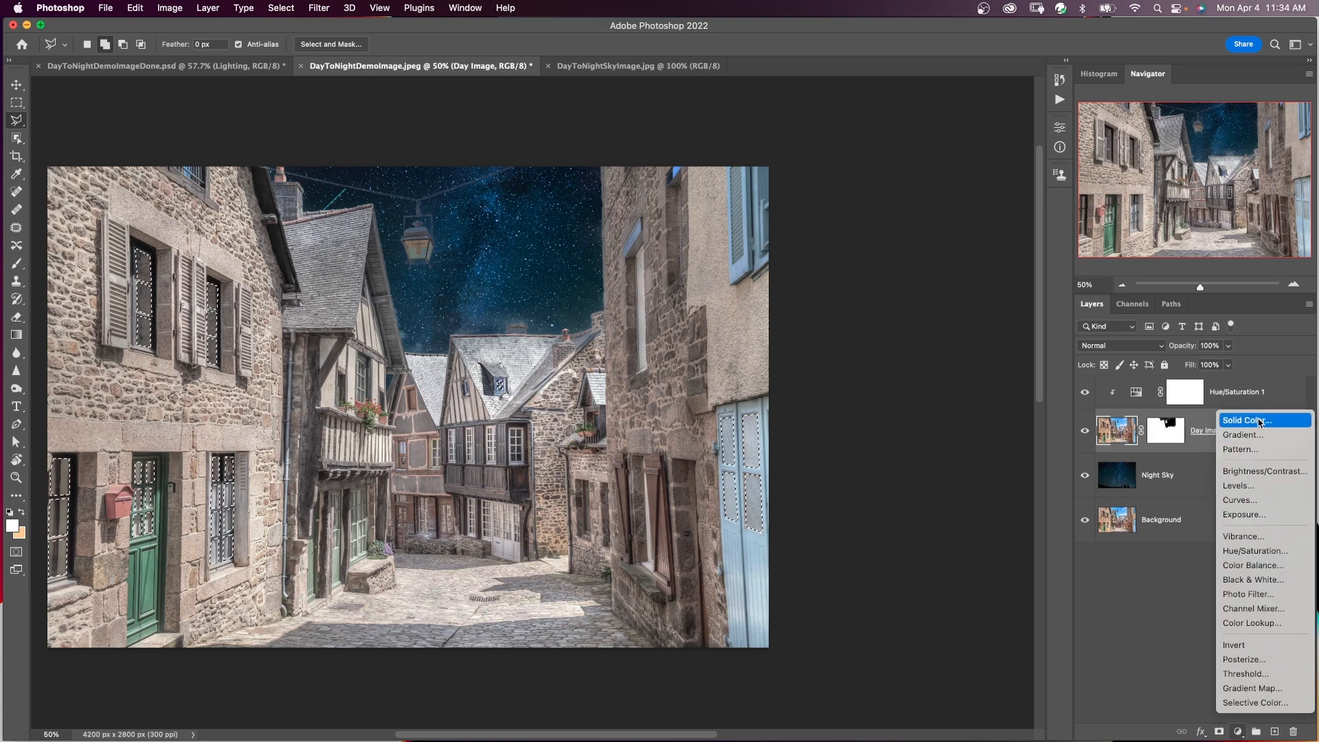
click(1259, 421)
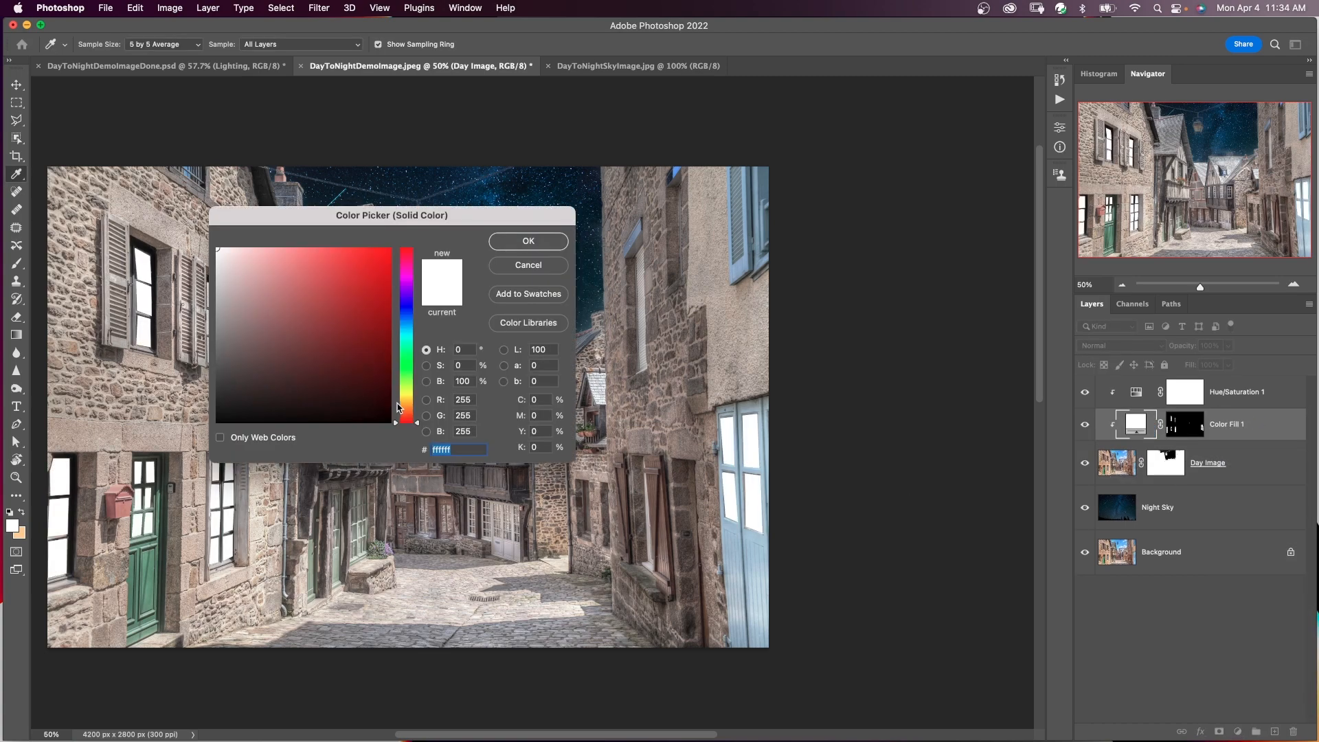
click(407, 399)
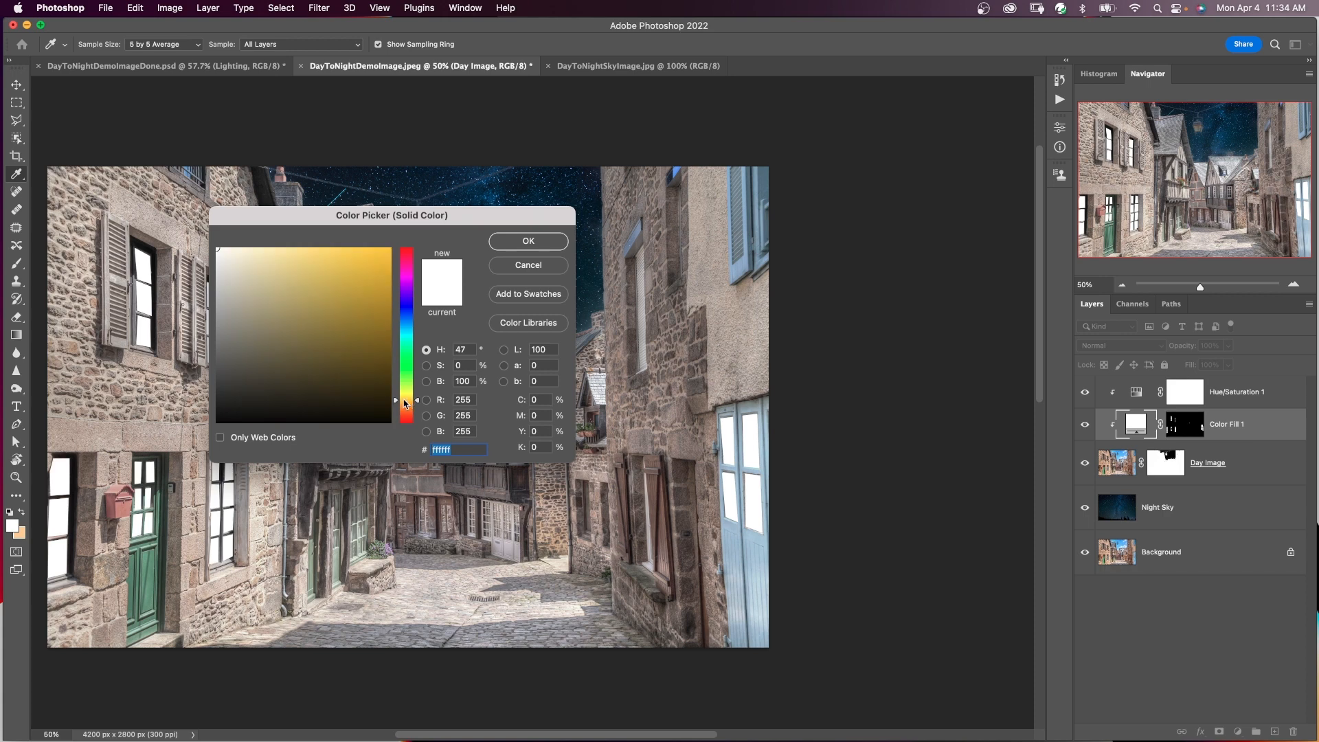
drag(408, 400, 407, 397)
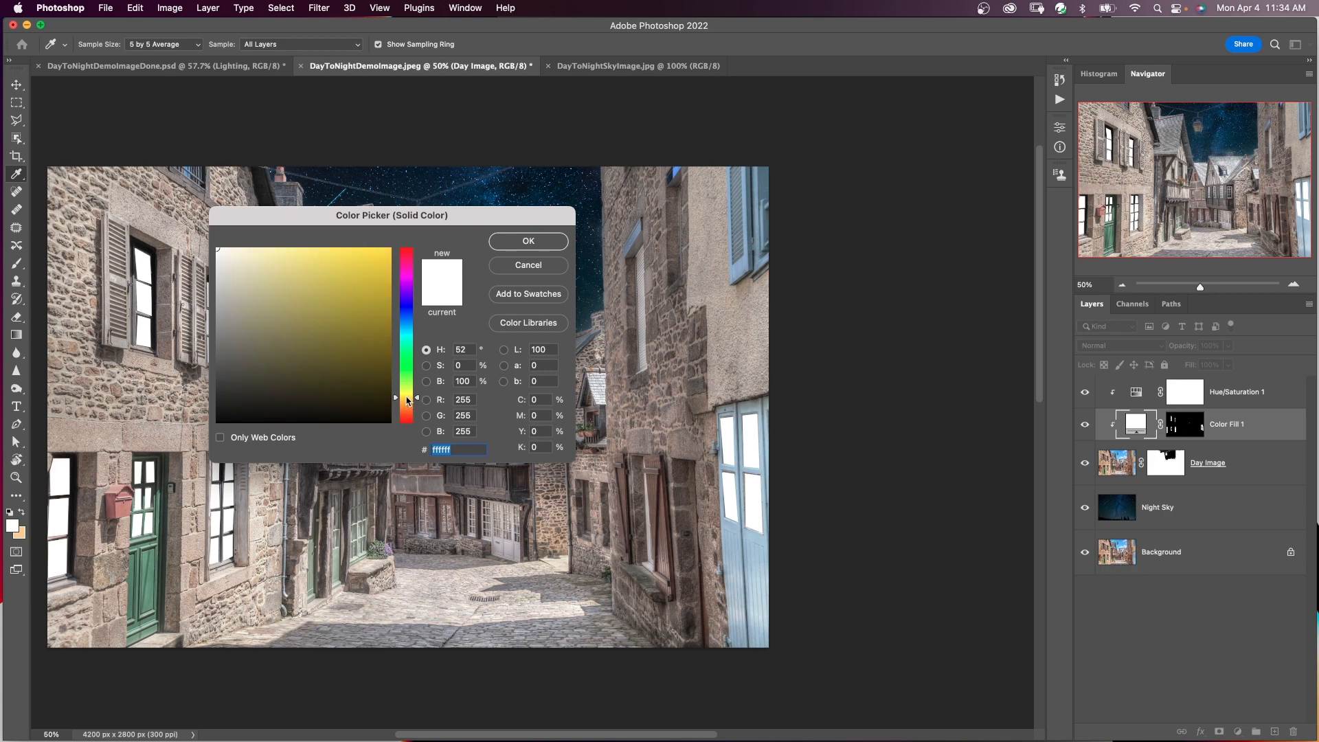
click(275, 258)
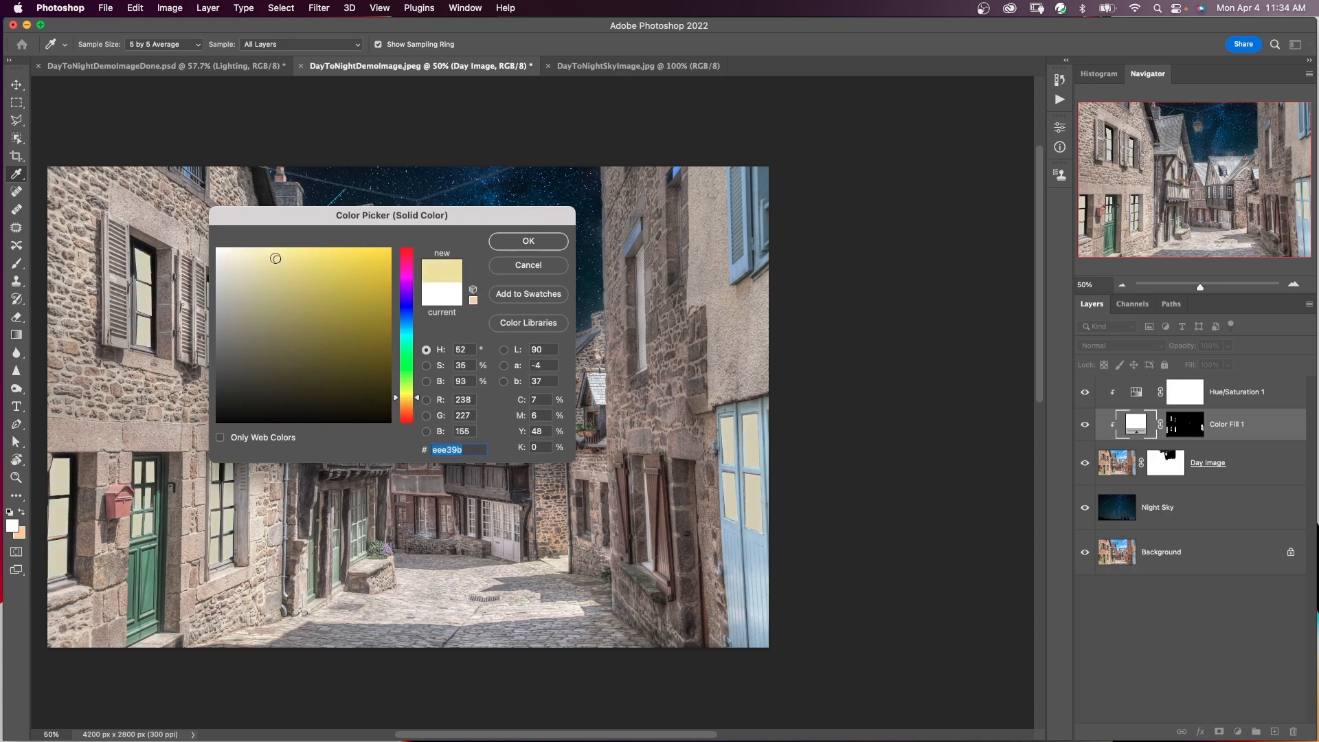
click(398, 399)
text(fecd8d)
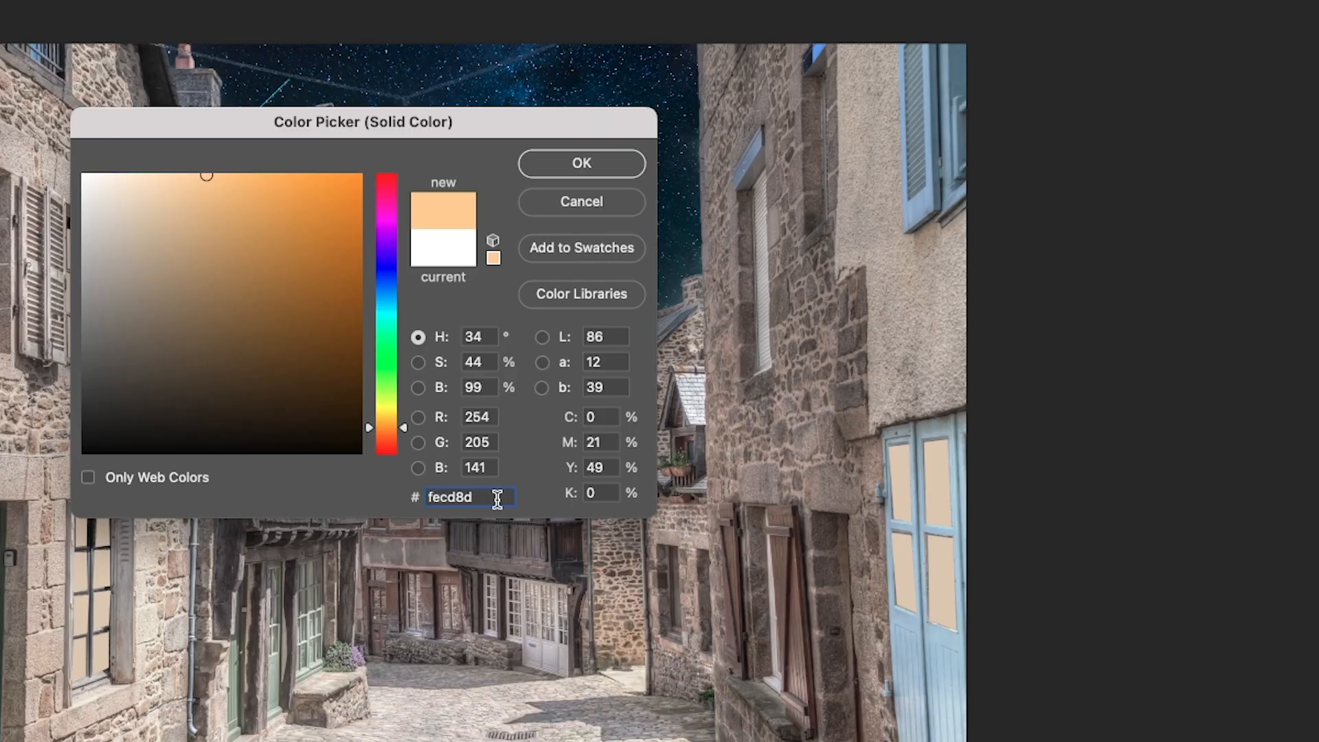
drag(498, 499, 397, 498)
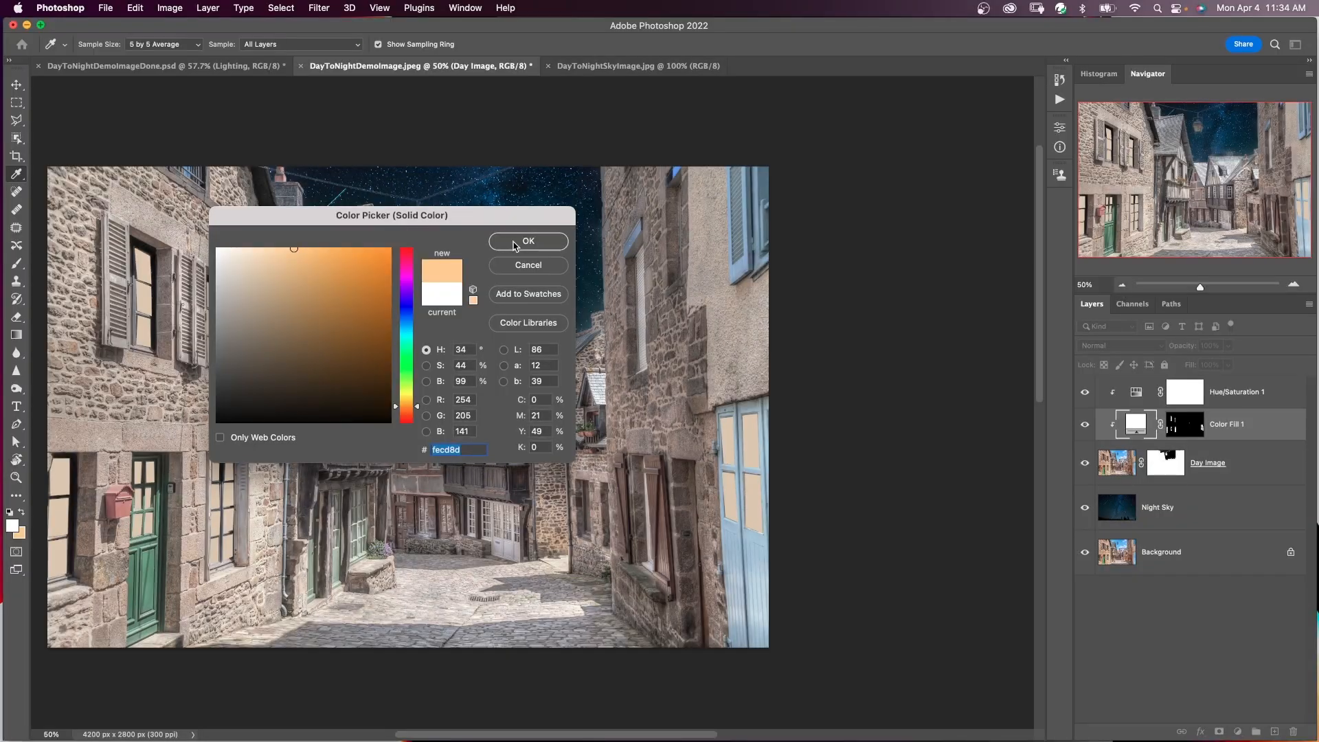
click(581, 163)
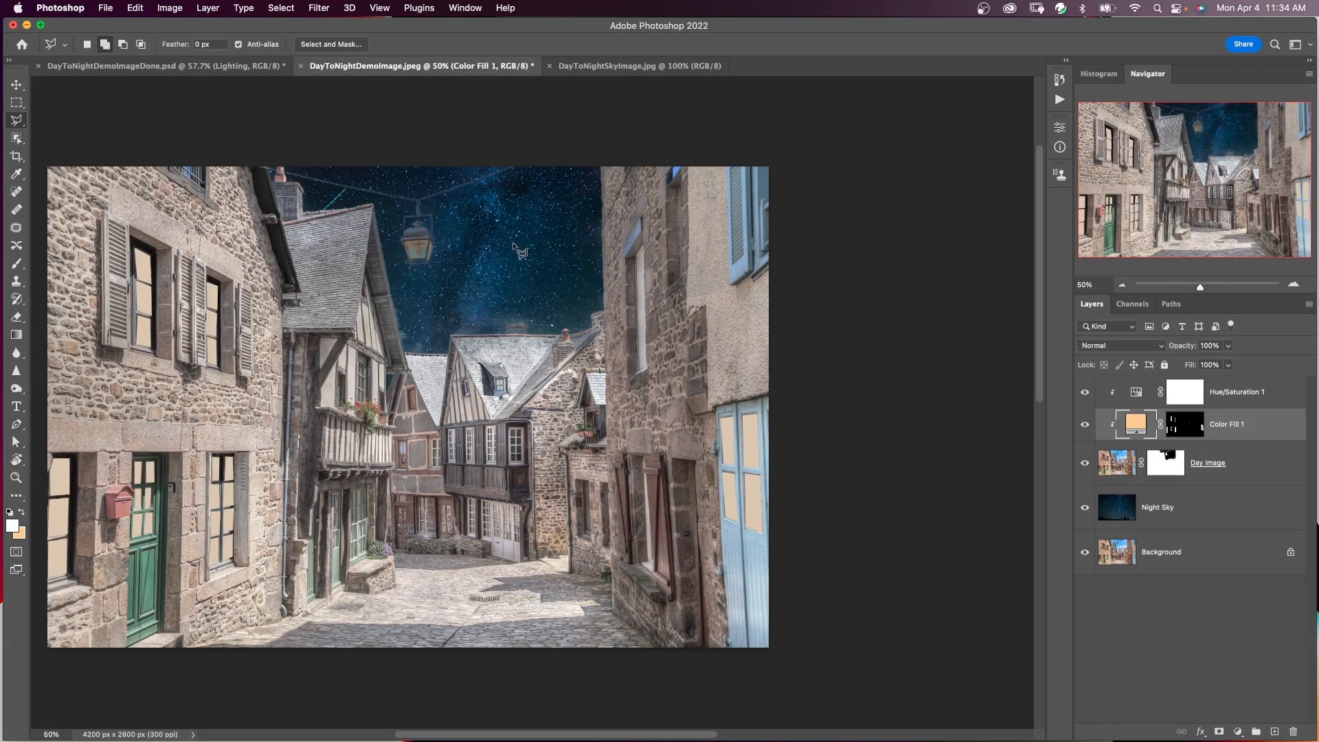
Rename the colour fill layer as Window color and move it above the Hue/Saturation 1 layer.
double_click(1226, 426)
text(Window color)
key(Return)
drag(1256, 423, 1266, 379)
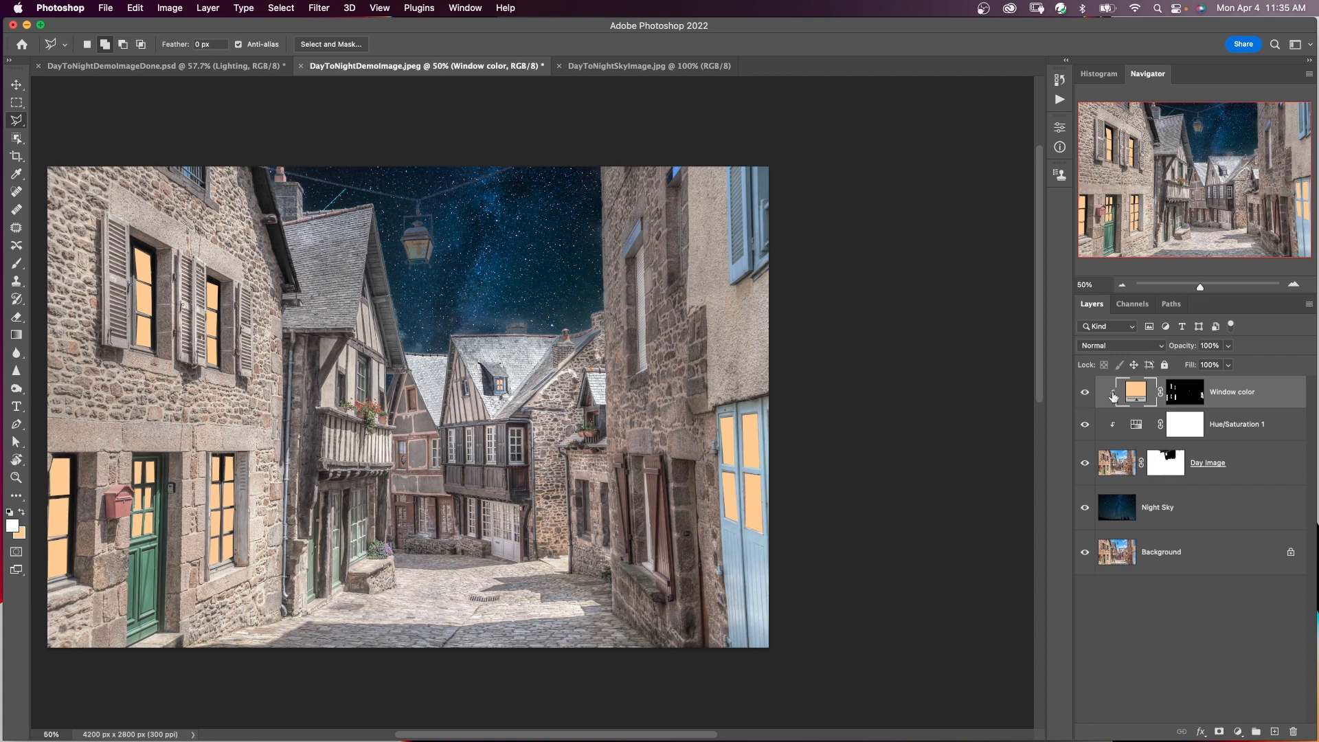
Set the blend mode of the Window color layer to Linear Dodge (Add), with its mask targeted.
click(1184, 392)
click(1135, 347)
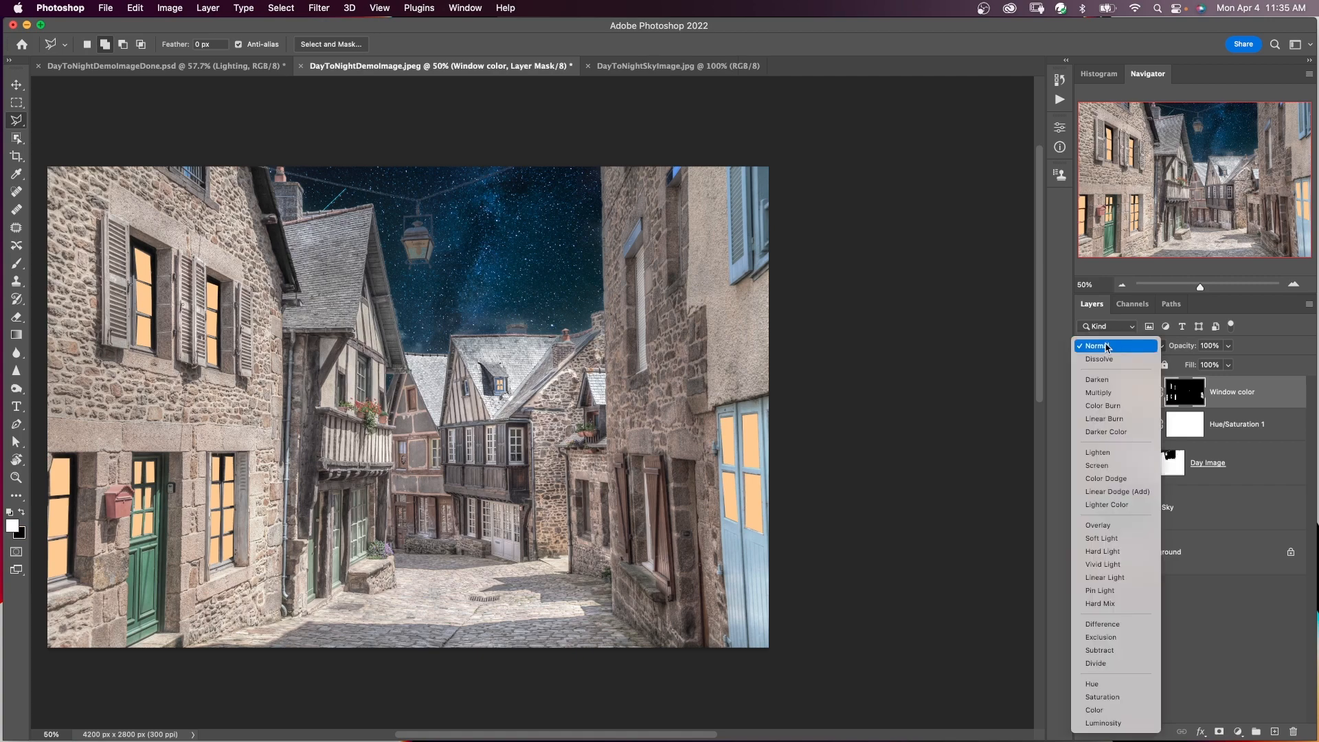
click(1111, 492)
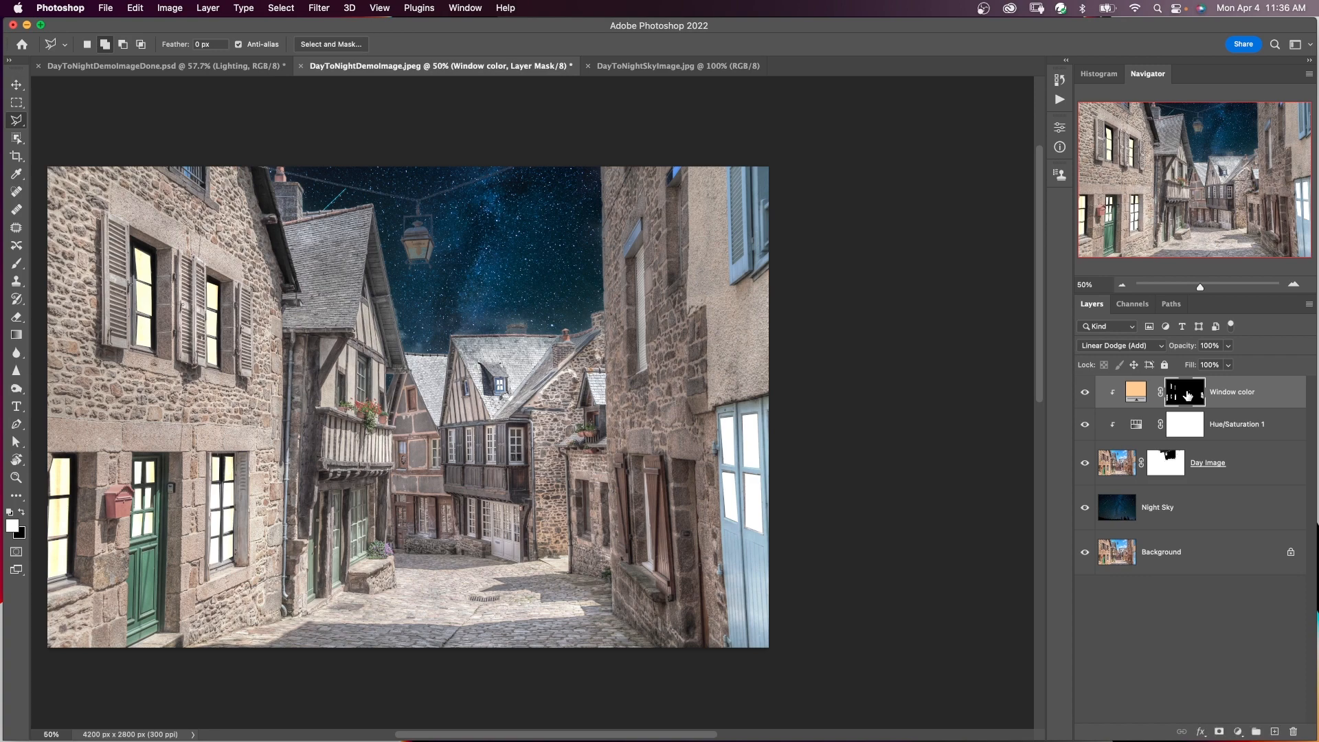
Paint white inside the street lamp's glass on the Window color mask with a brush size of 45.
key(b)
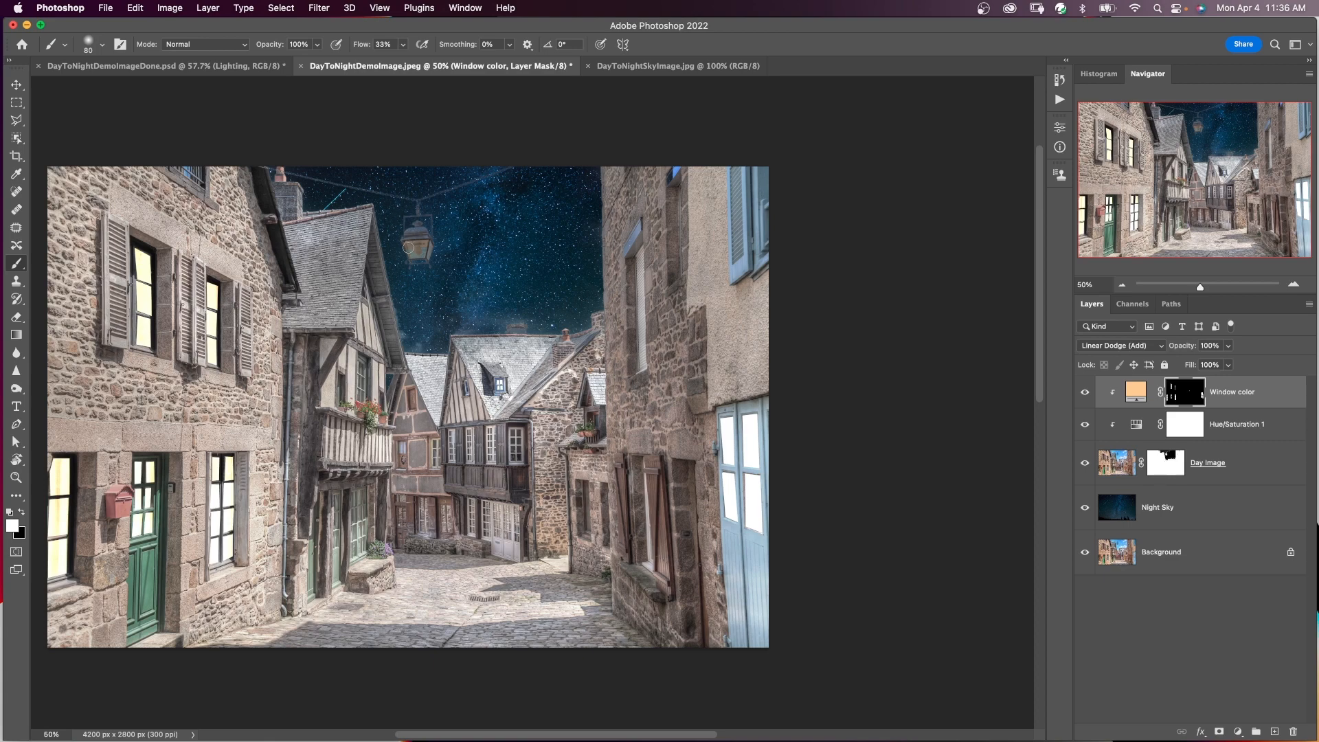
super+click(423, 240)
super+click(423, 240)
key(bracketleft)
key(bracketleft)
key(bracketleft)
key(bracketleft)
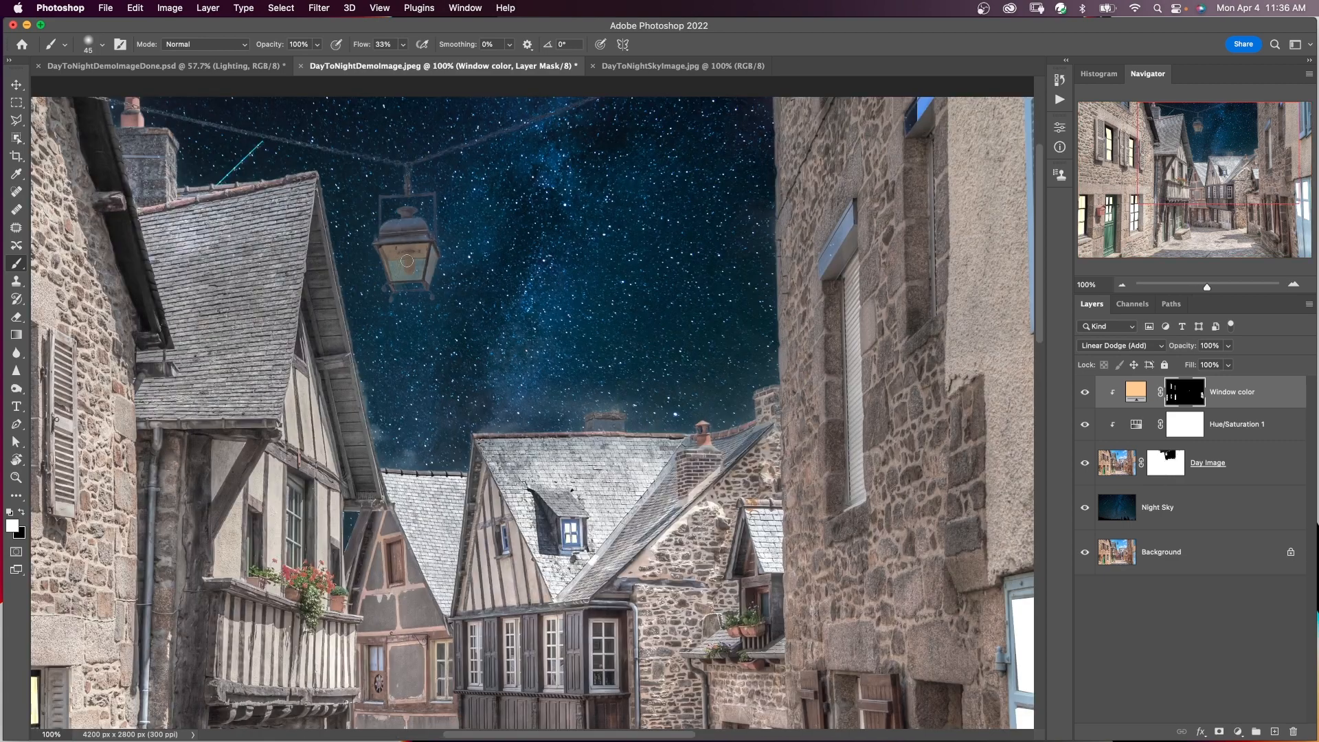
drag(406, 261, 408, 269)
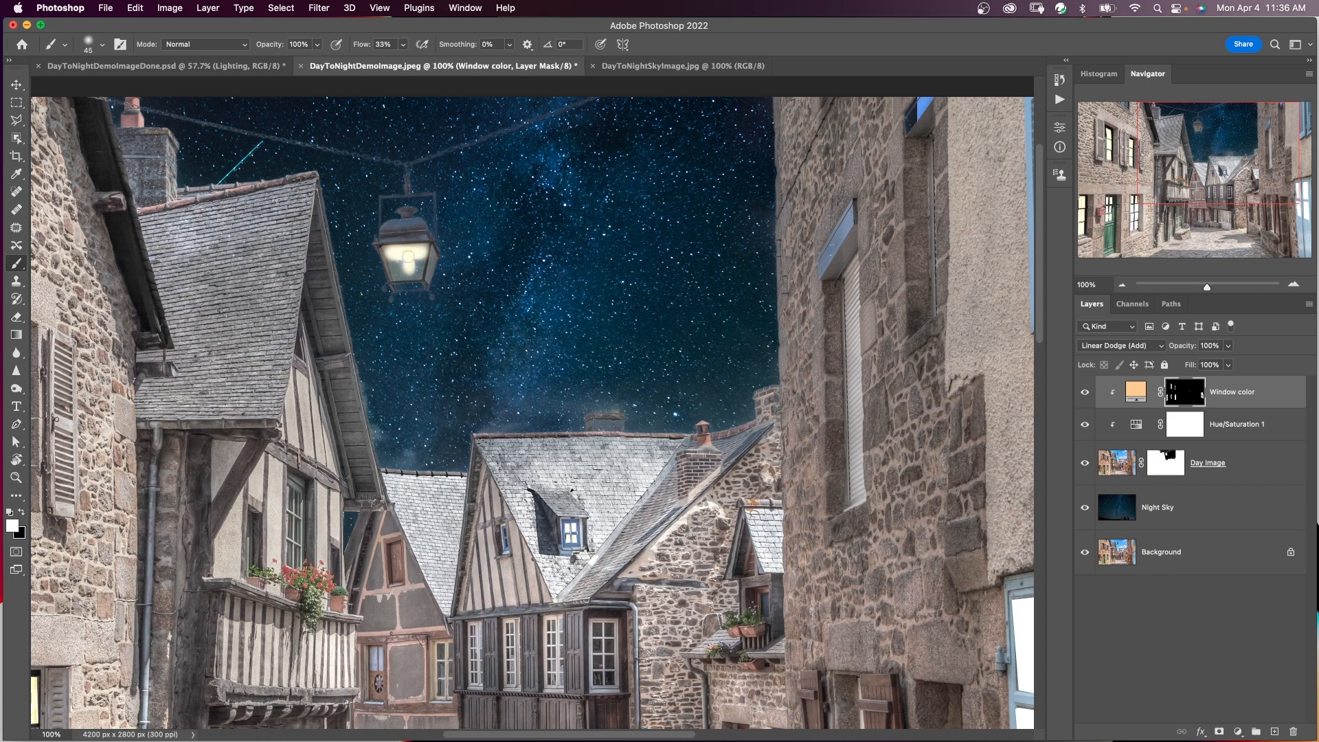
Soften the edges of the Window color layer mask by raising its feather slightly.
key(super+minus)
key(super+minus)
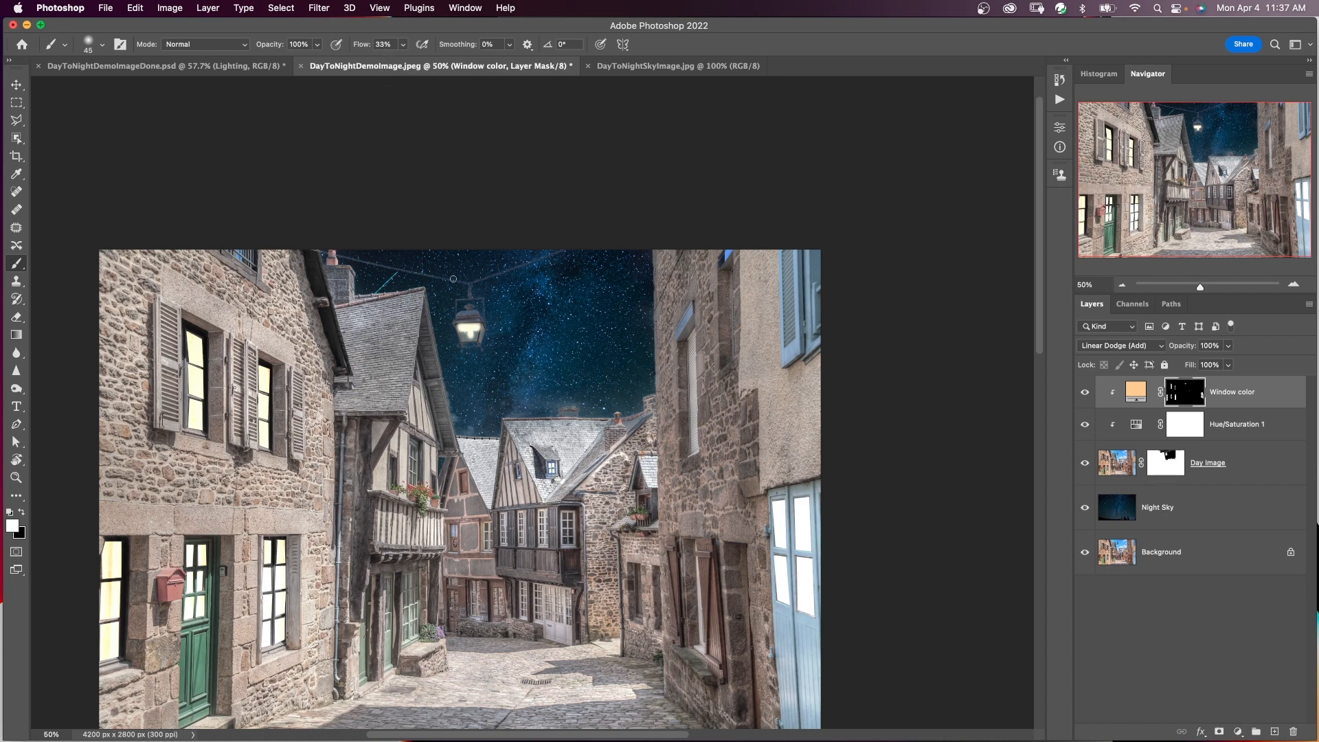
key(super+plus)
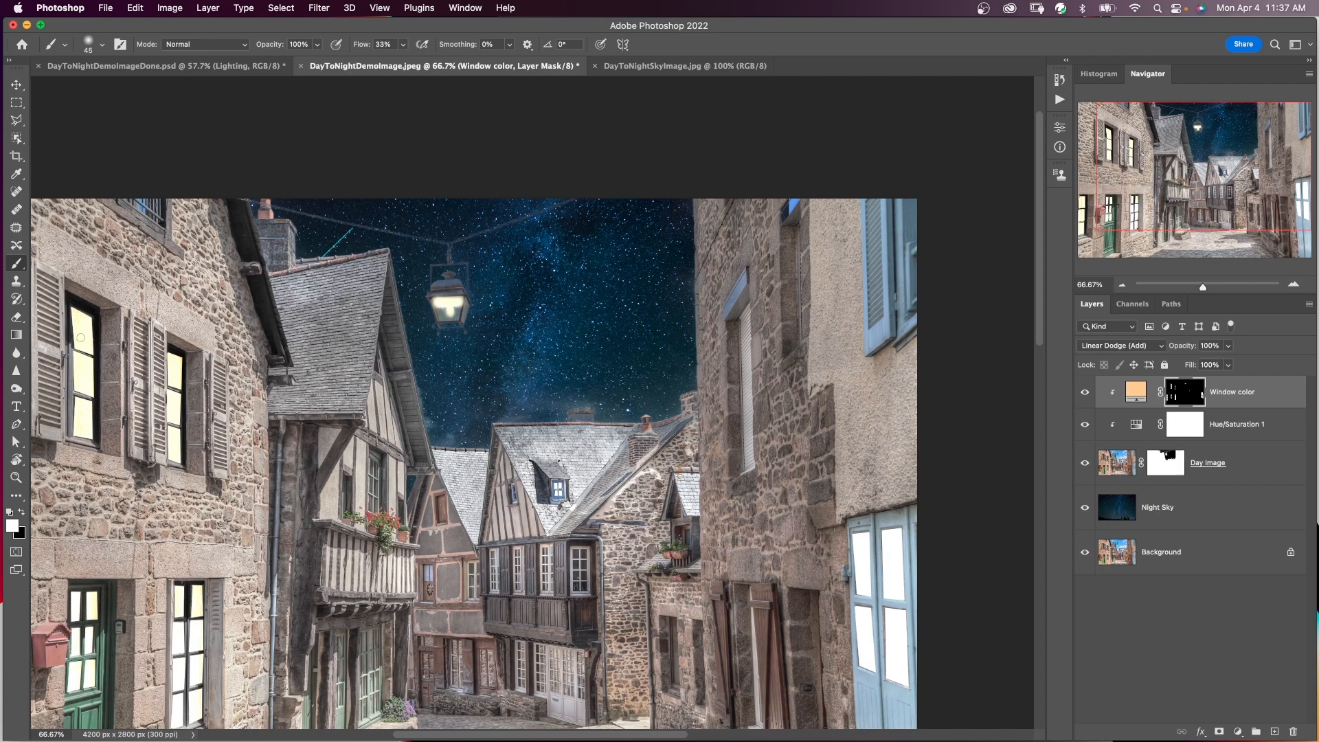
click(1060, 148)
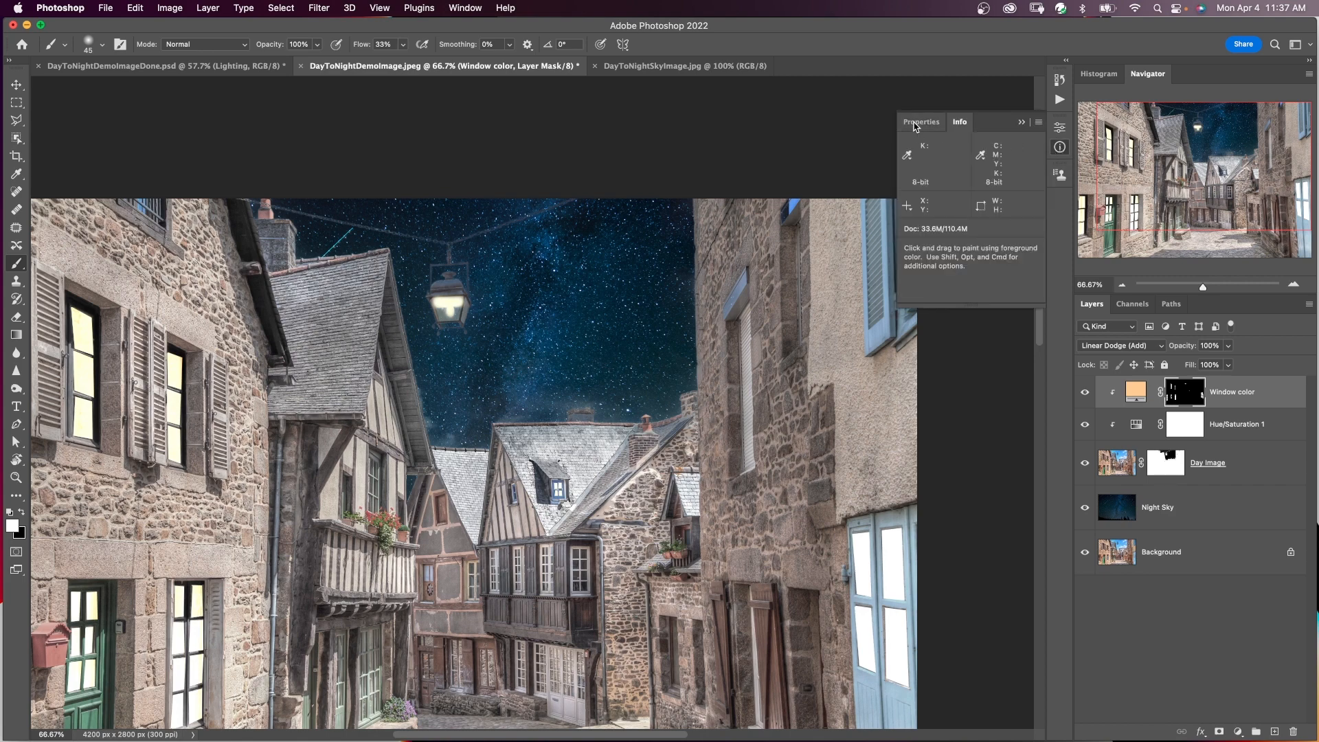
click(915, 124)
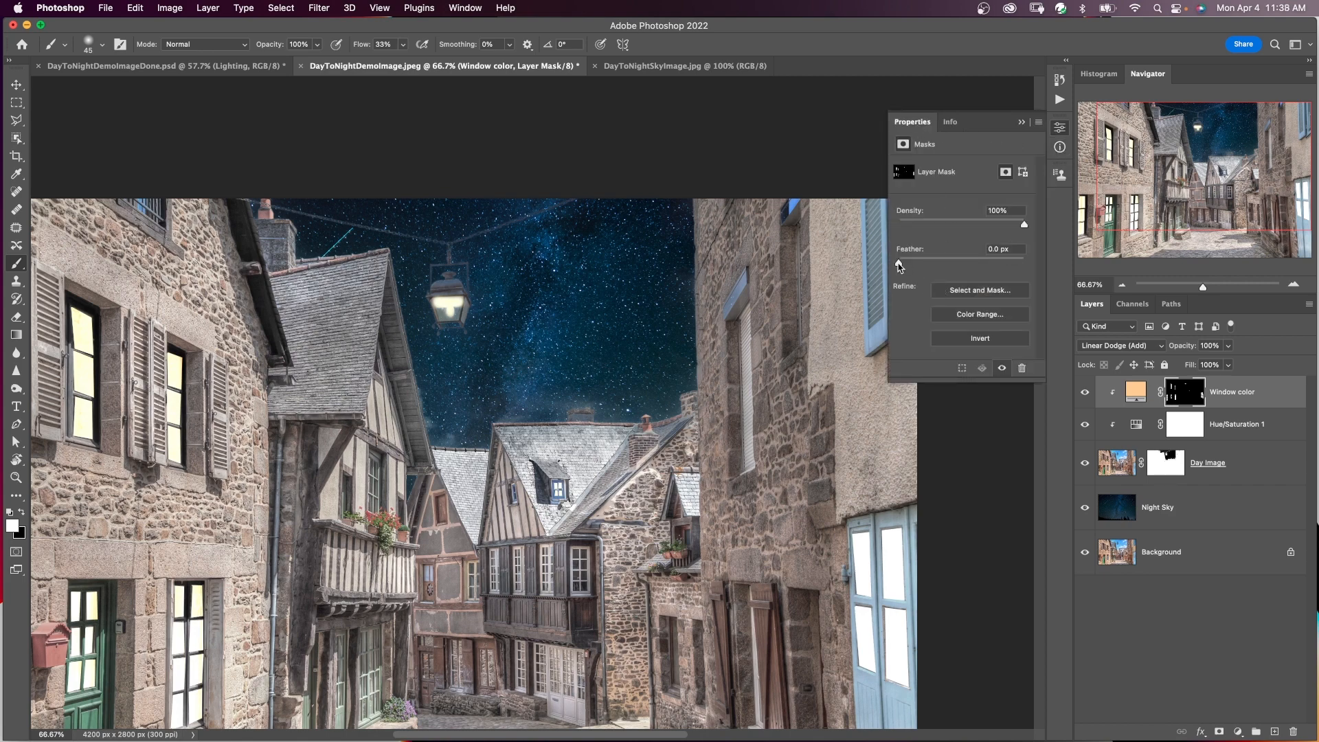
drag(899, 266, 919, 267)
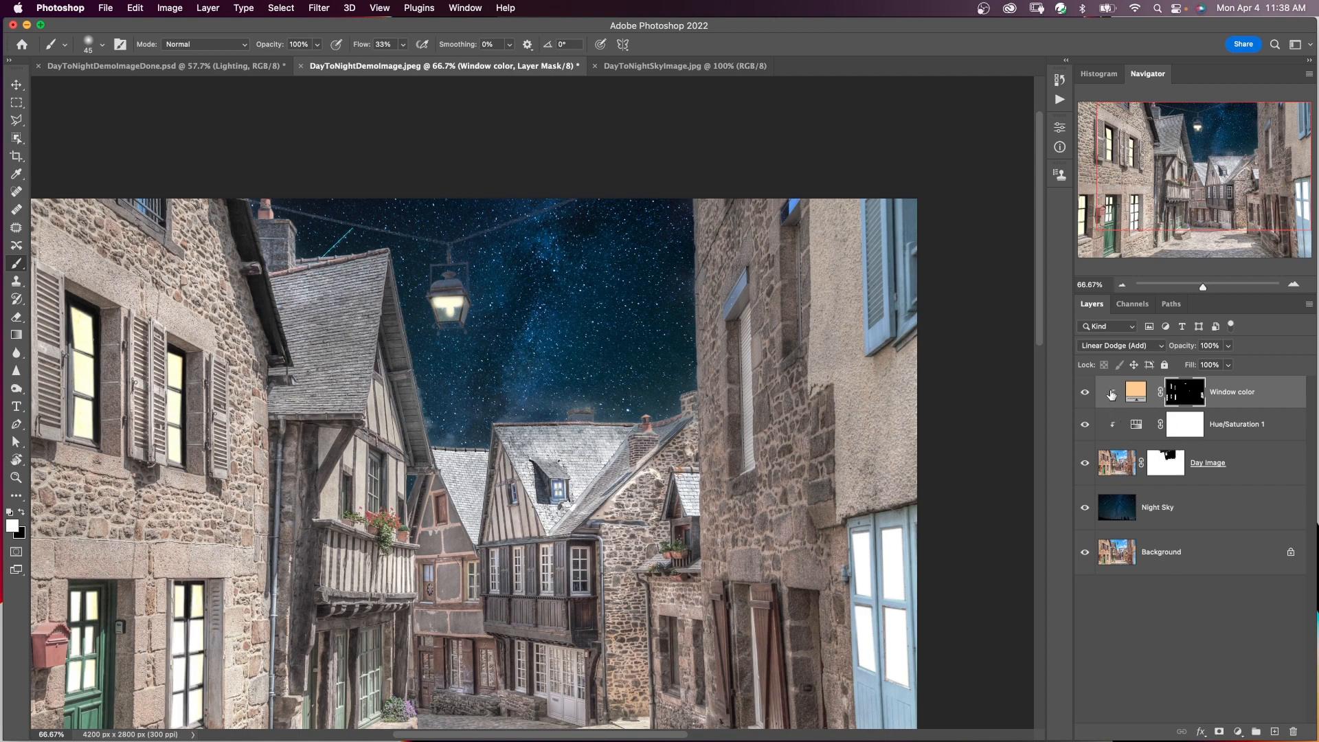
Add a Color Lookup adjustment above the Hue/Saturation 1 layer and load the Moonlight.3DL 3DLUT file.
click(1114, 467)
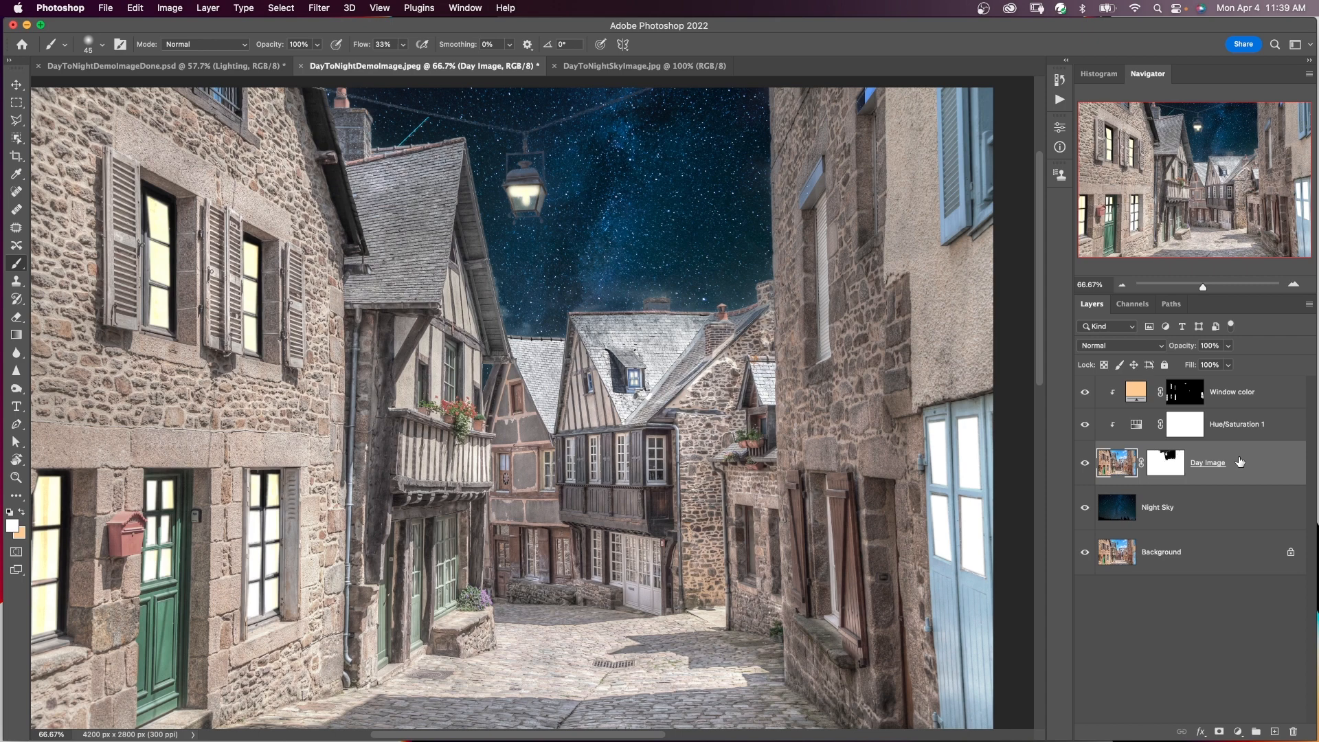
click(1240, 437)
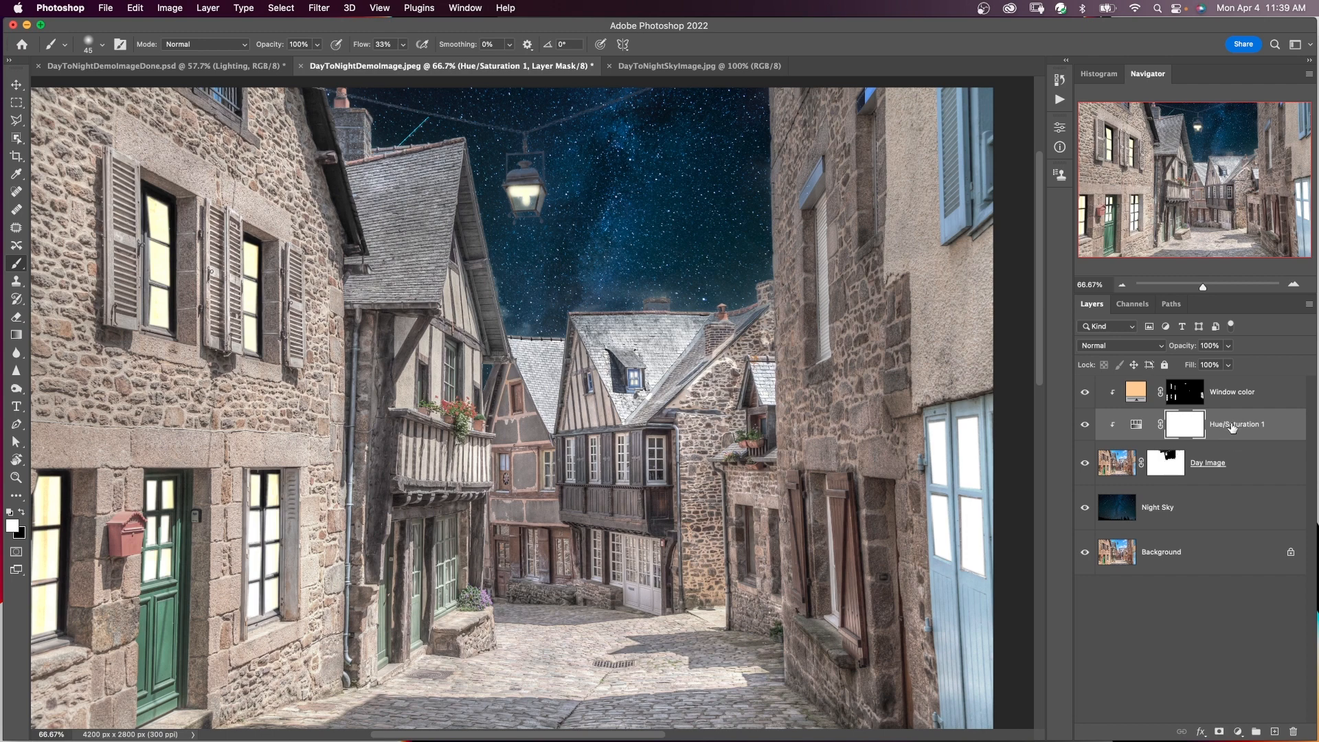
click(1238, 732)
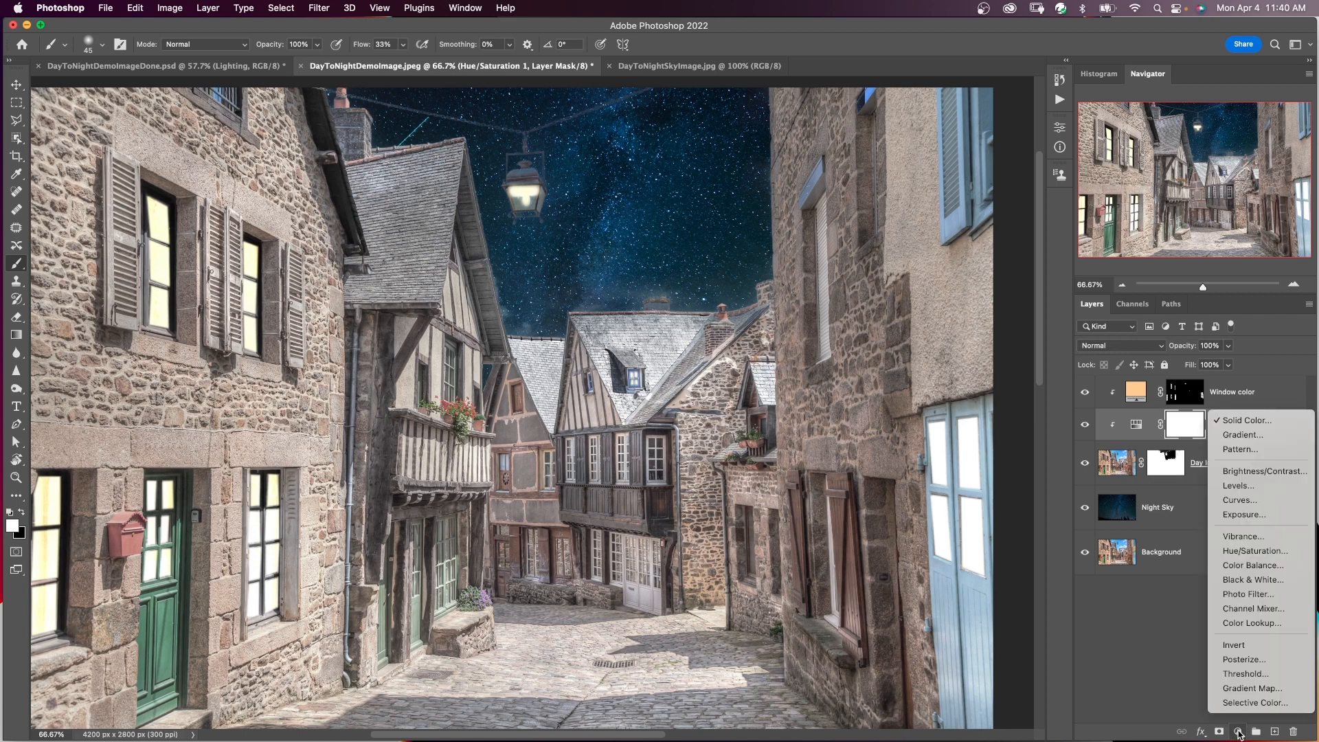
click(1236, 625)
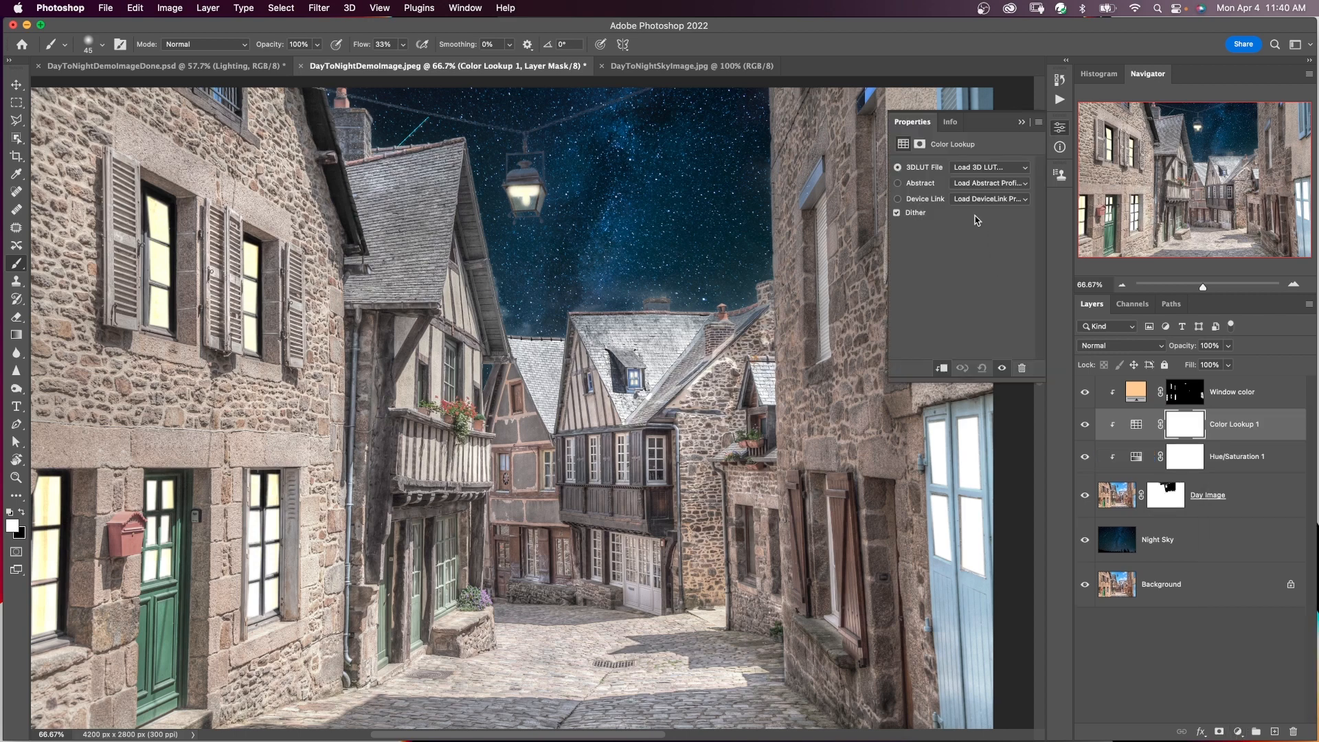
click(1021, 169)
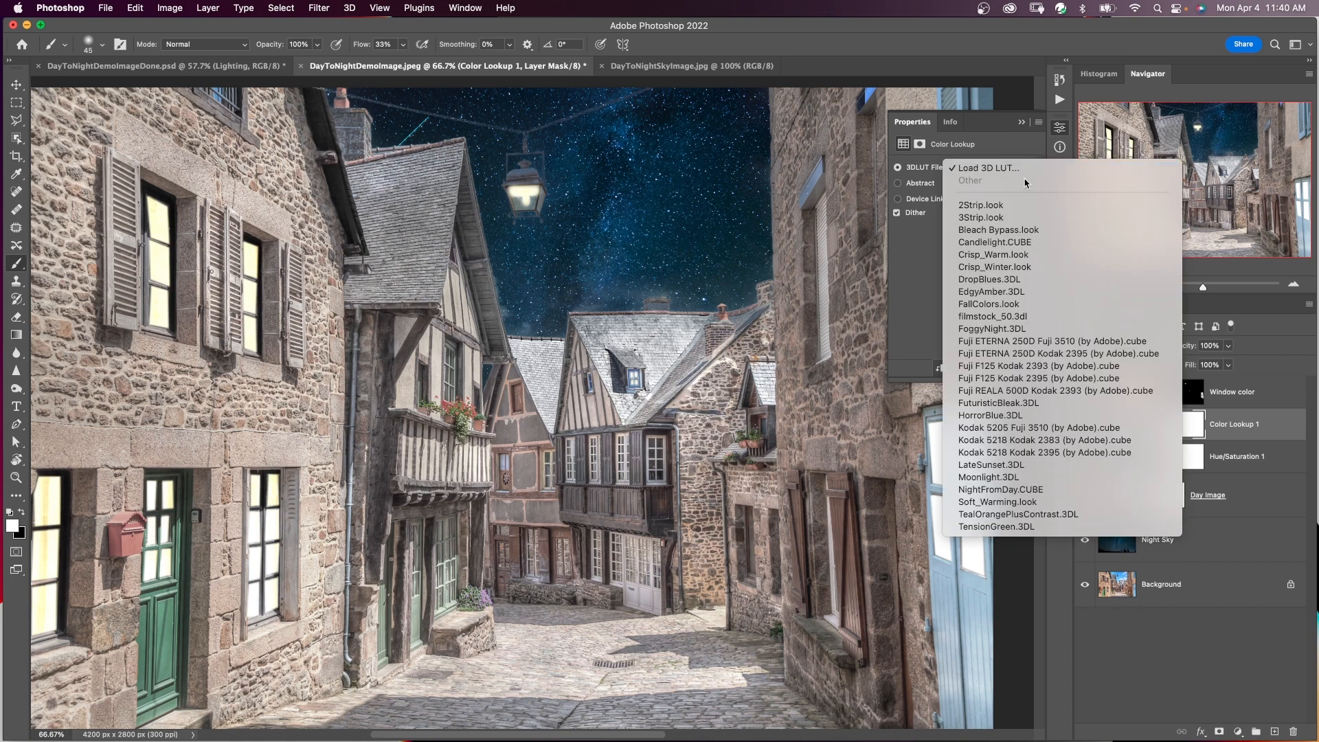
click(991, 479)
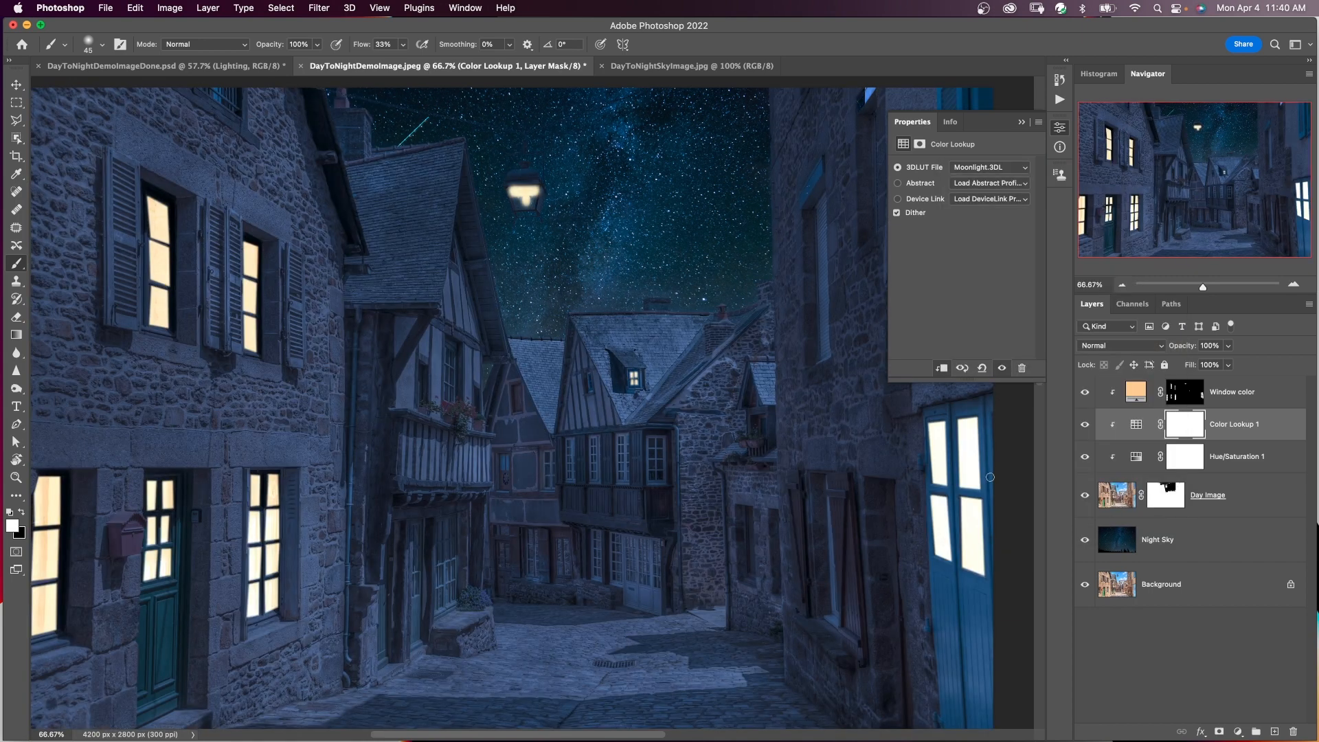
click(1060, 128)
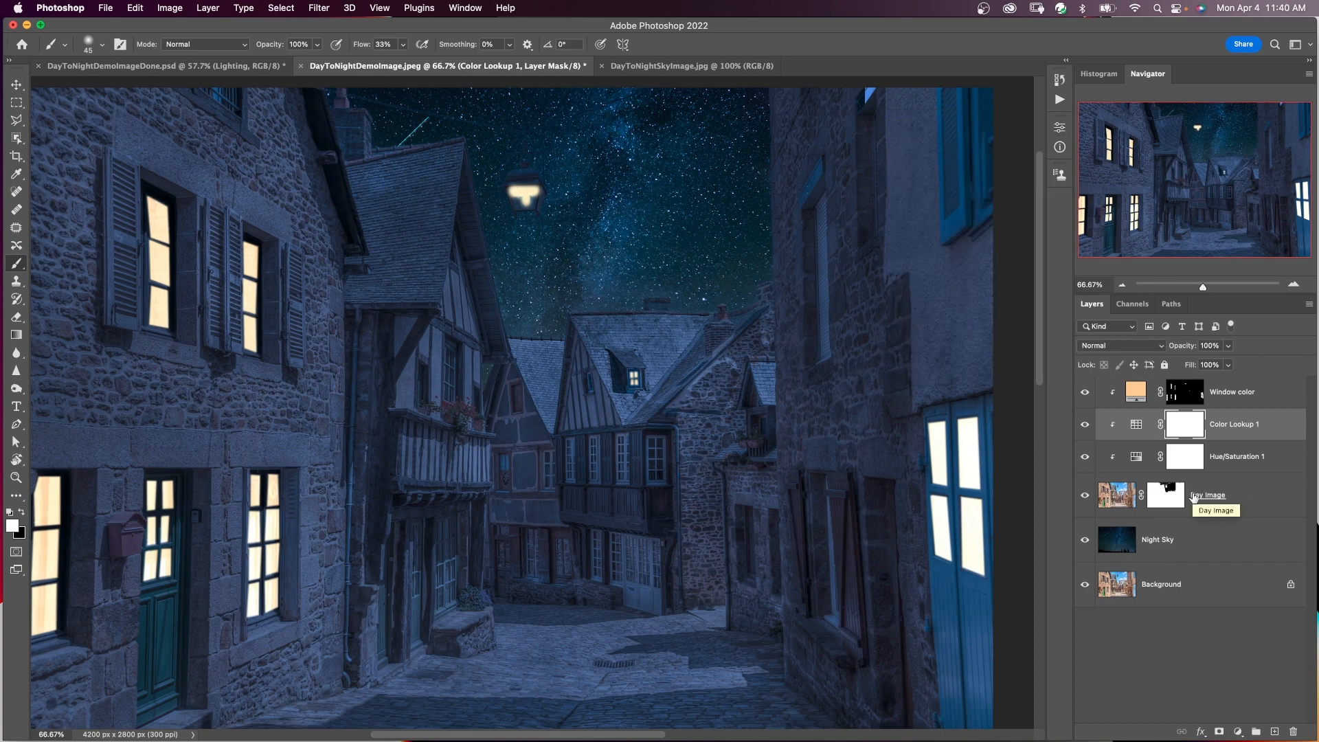
Rename the Color Lookup adjustment layer as Moon LUT.
click(1282, 429)
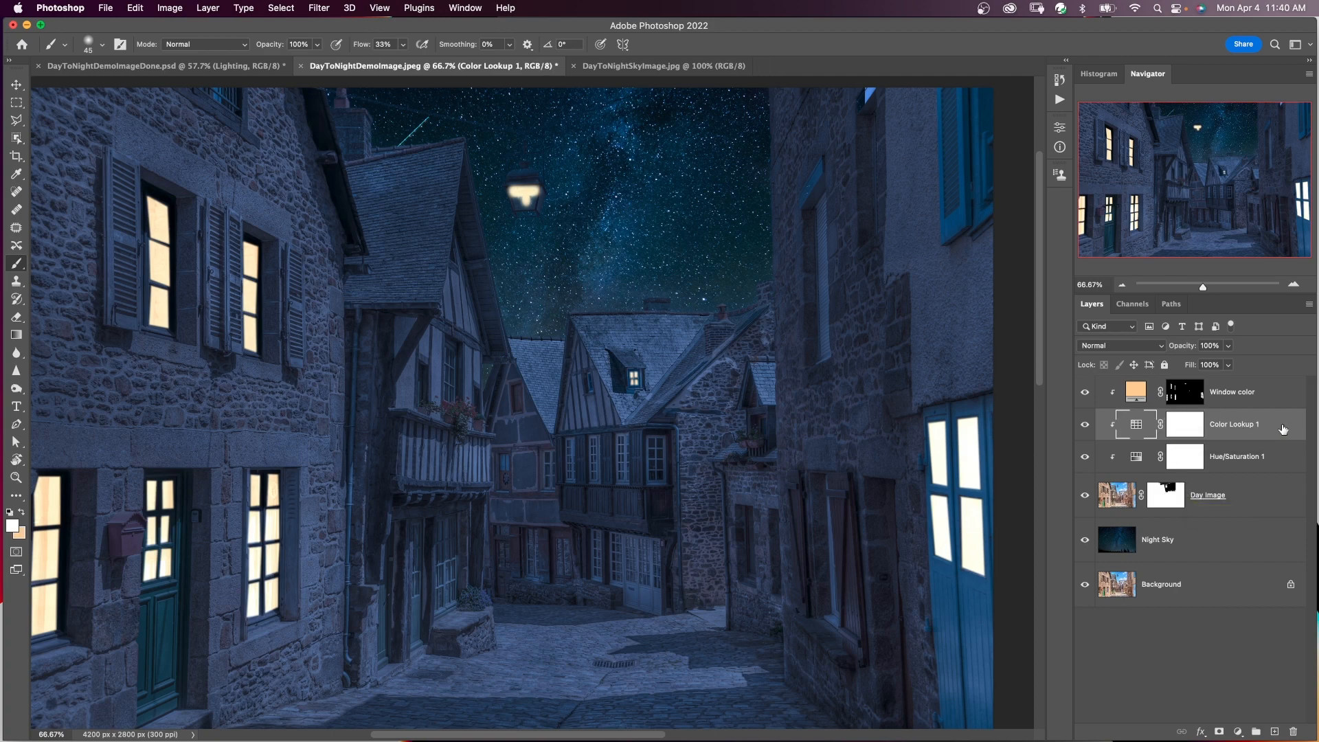
double_click(1228, 424)
text(Moon LUT)
key(Return)
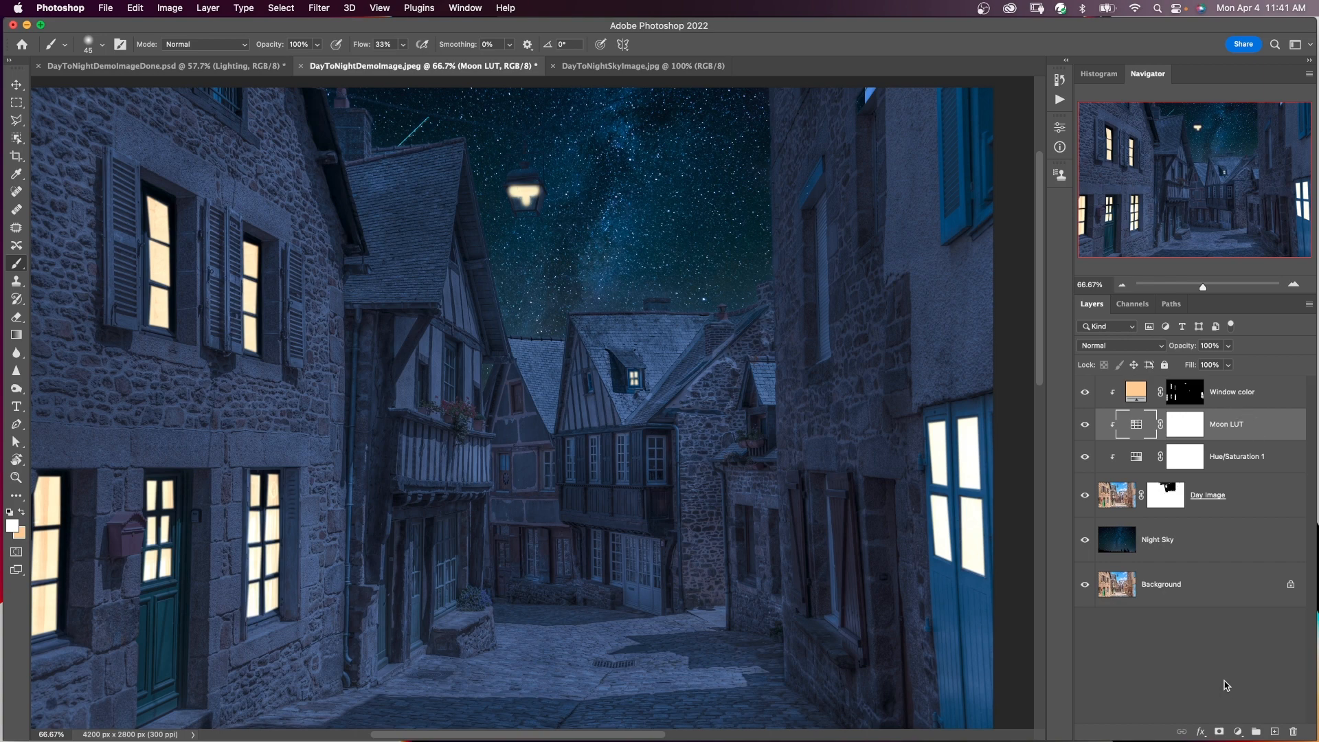
Add a Gradient Map adjustment above the Moon LUT layer using the Blue_29 preset from the Blues gradients.
click(1239, 732)
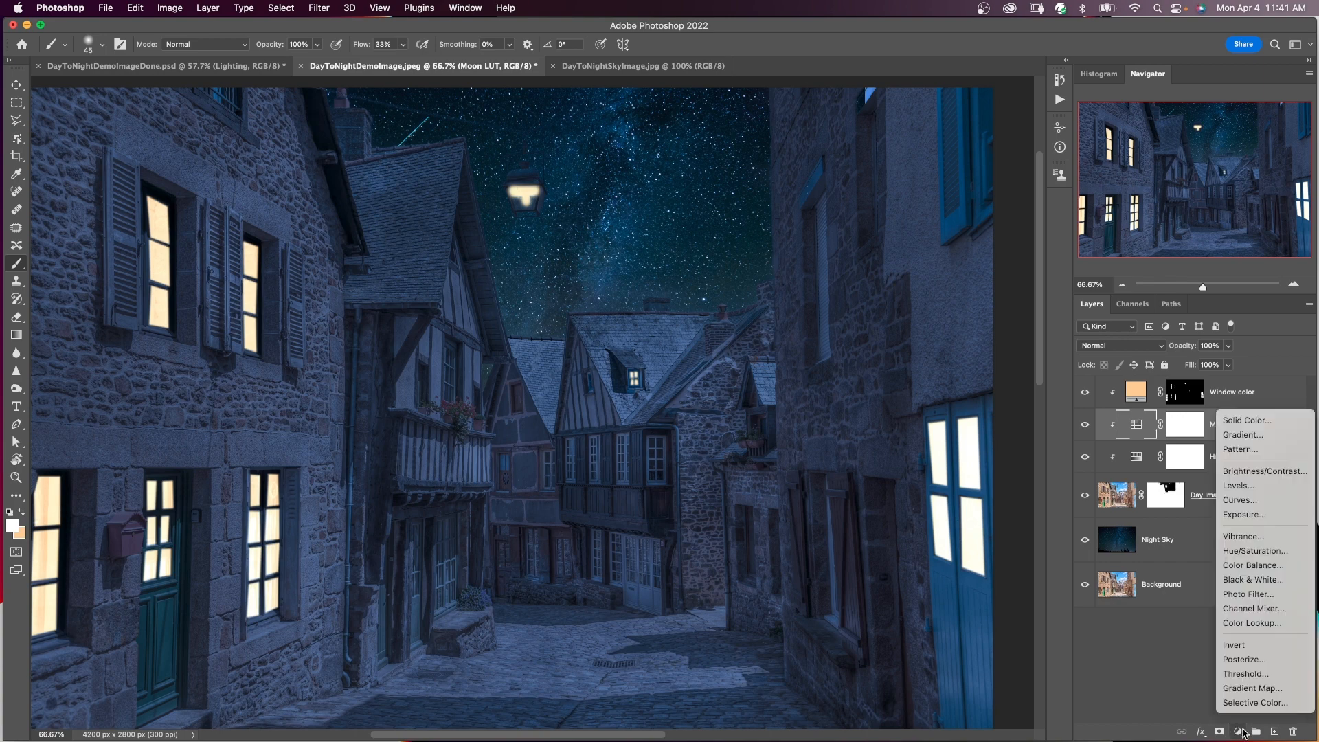
click(1252, 688)
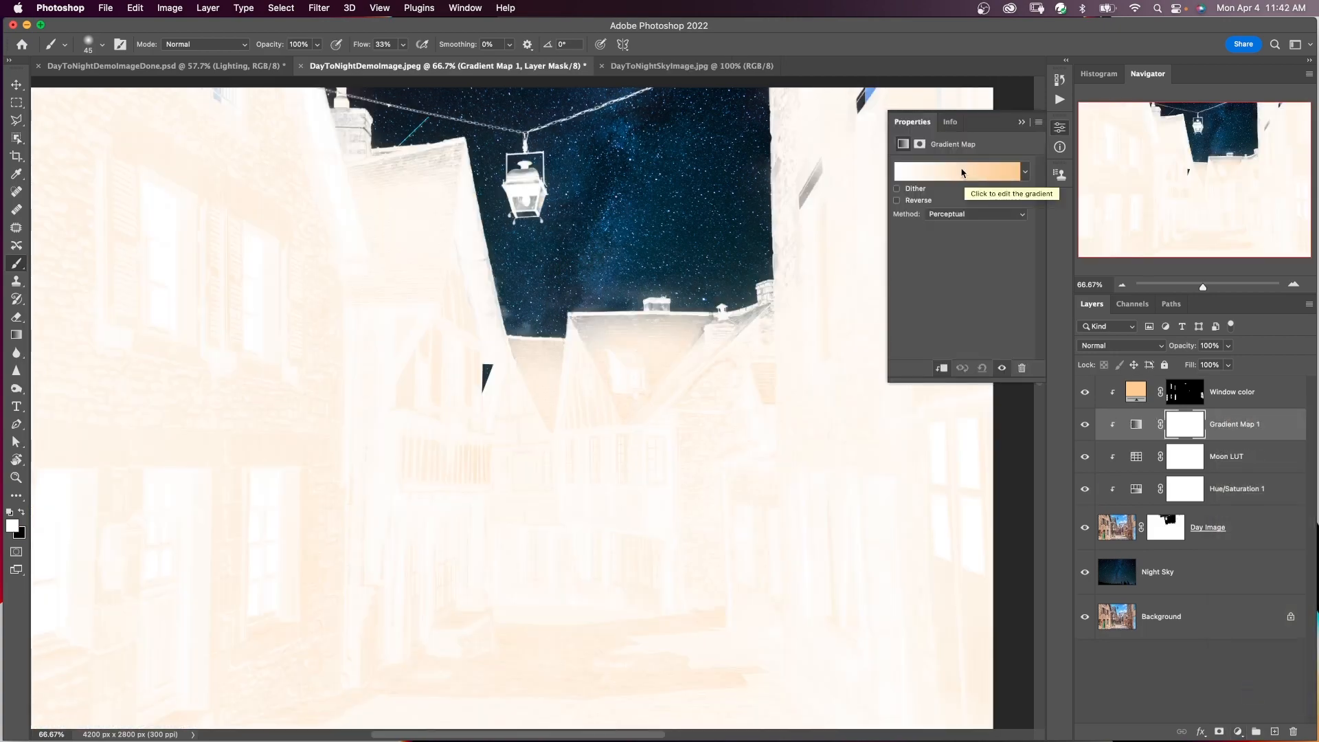
click(972, 171)
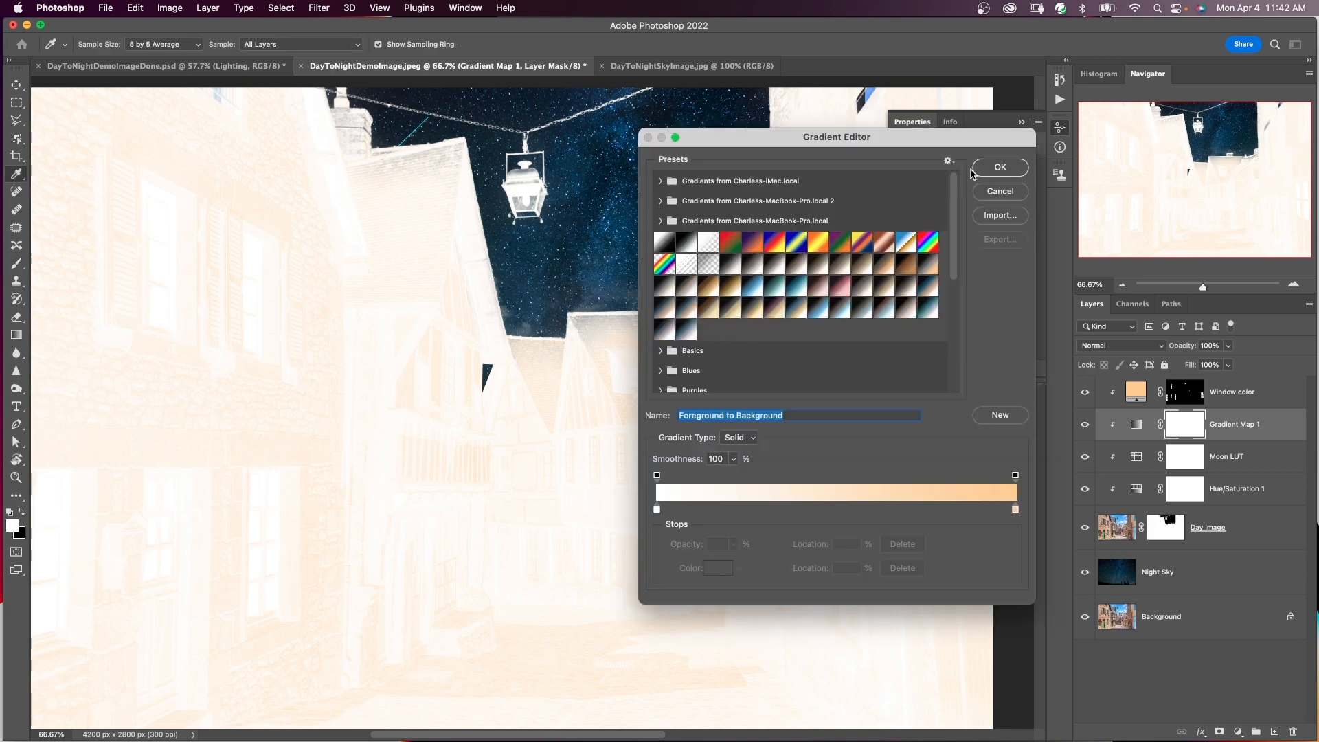
scroll(958, 294, down, 5)
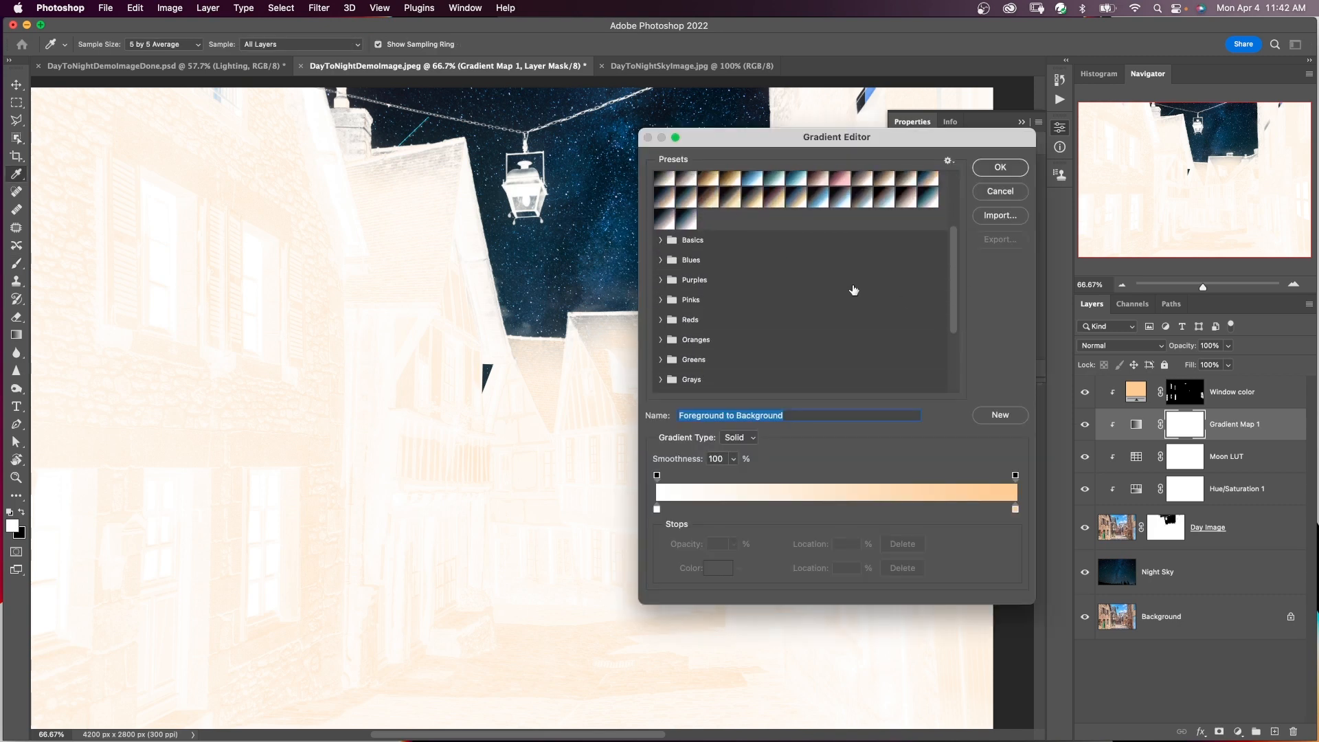
click(660, 260)
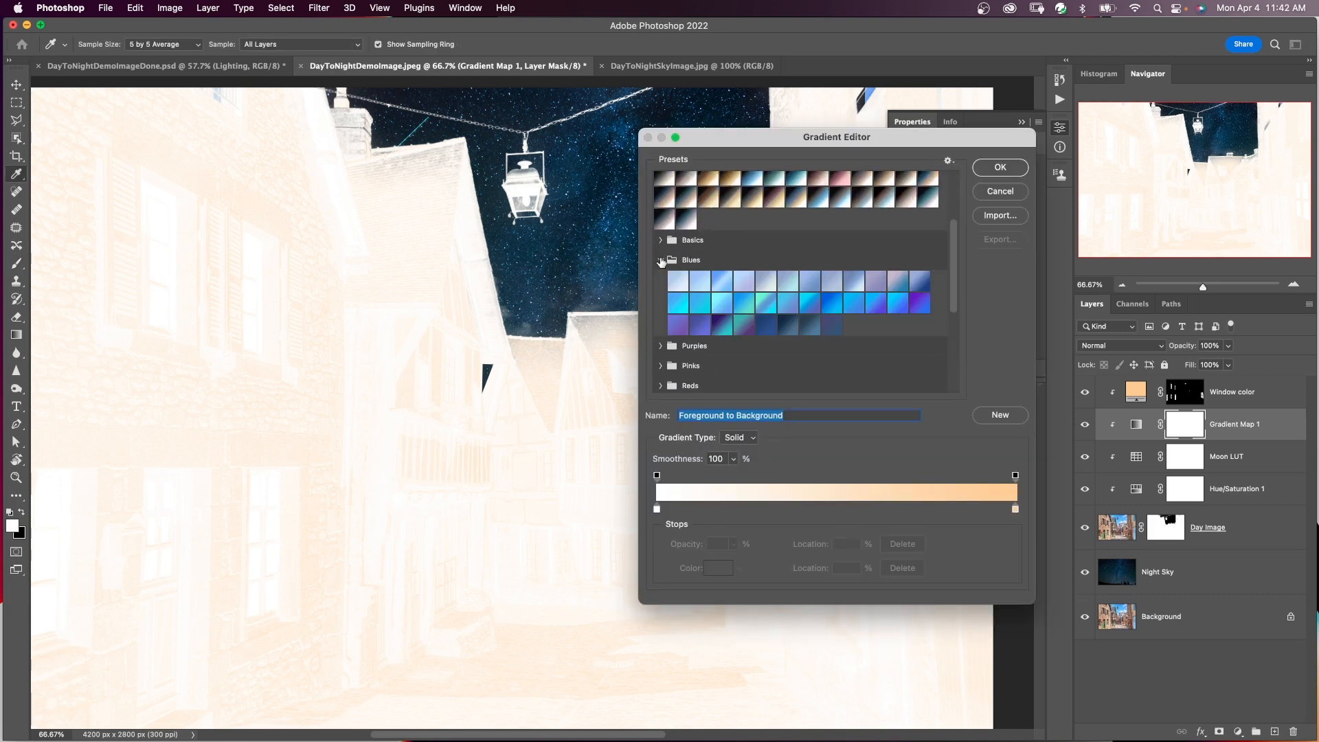
click(785, 322)
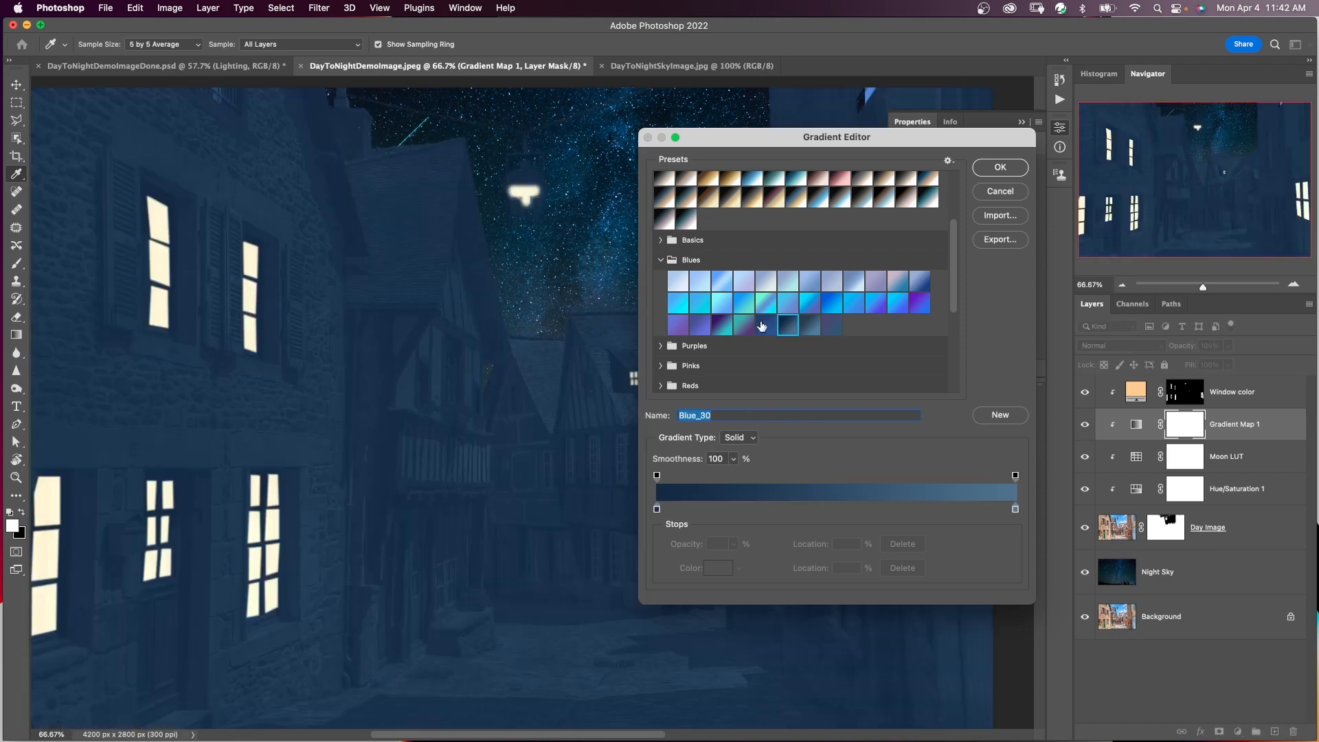
click(764, 326)
click(995, 168)
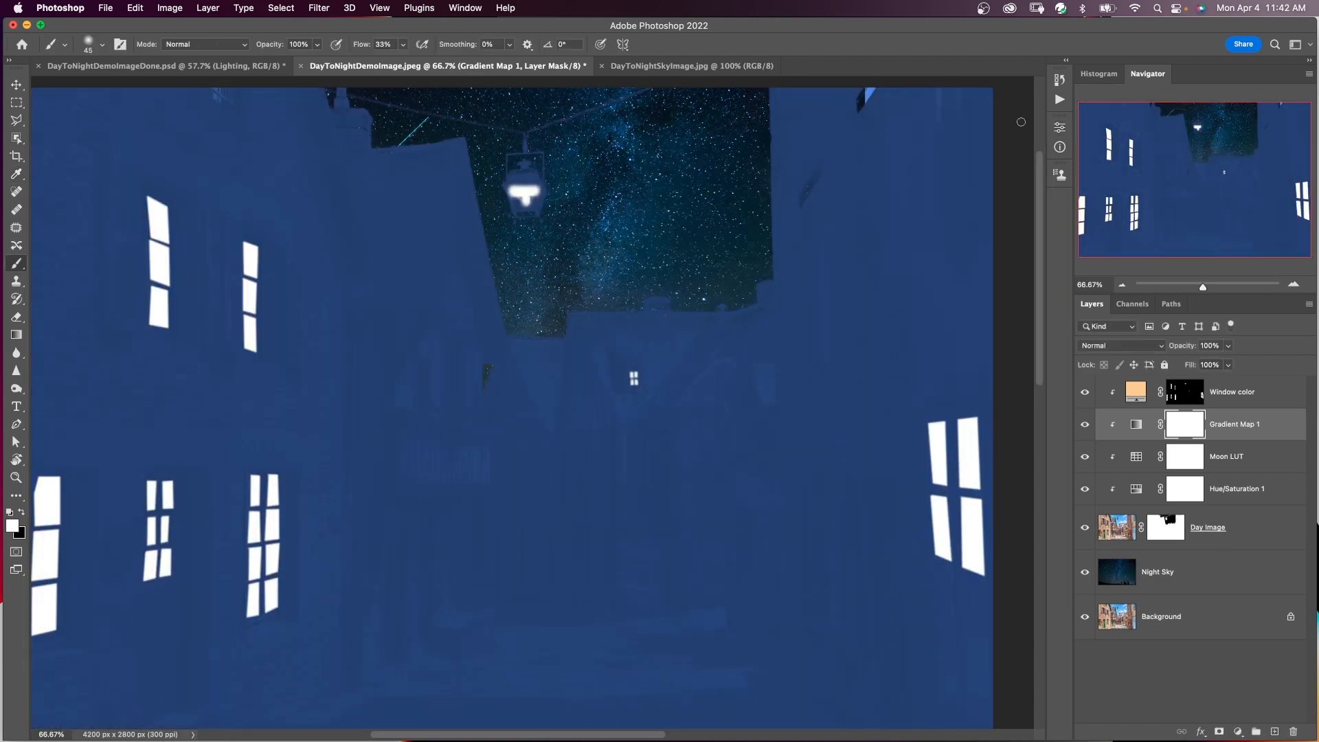
click(1022, 124)
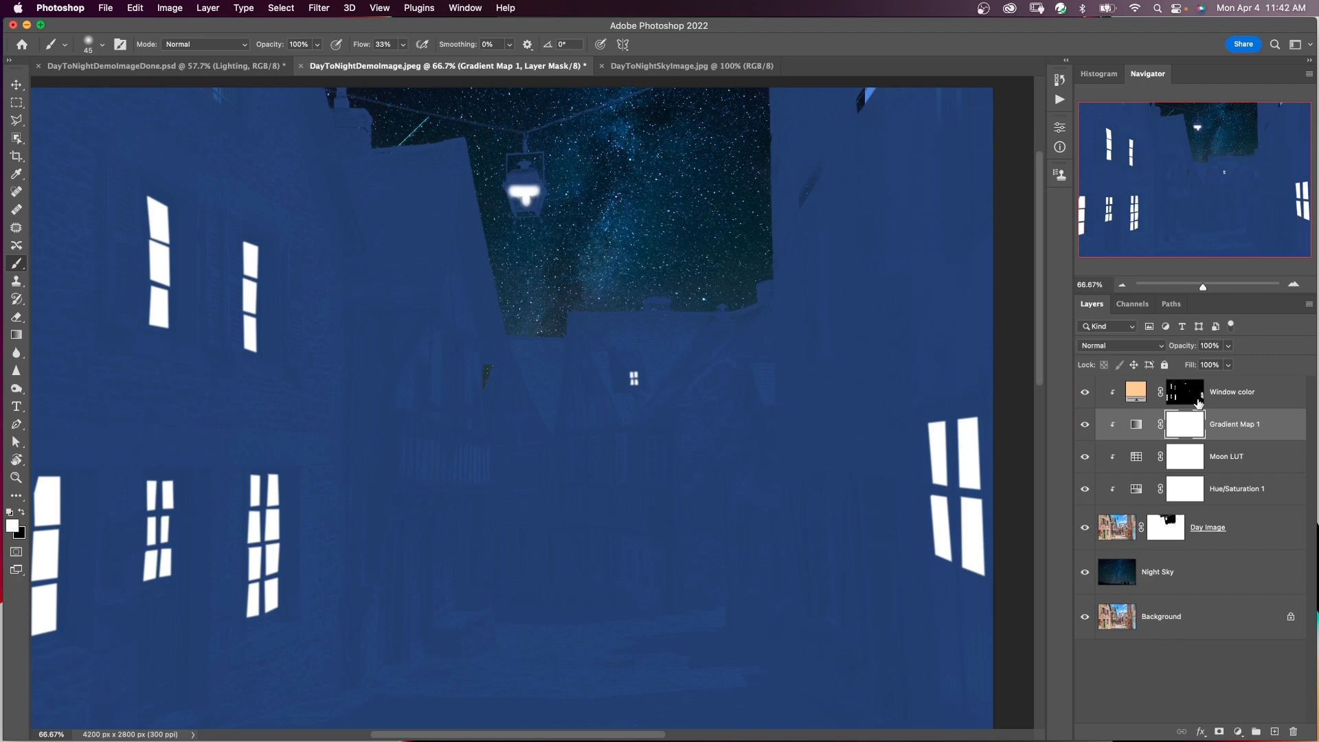
Rename the Gradient Map adjustment layer as Blue 29.
double_click(1237, 425)
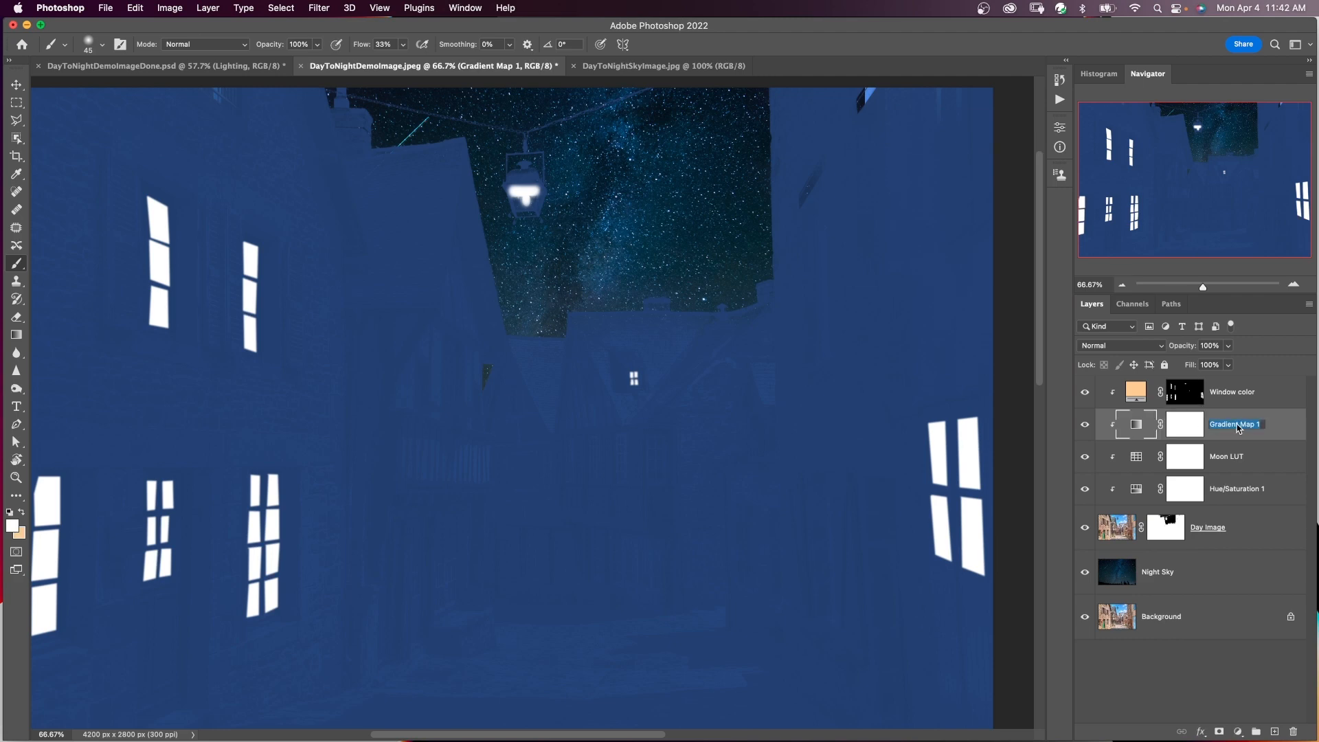
text(Blue 29)
key(Return)
Set the Blue 29 layer to Soft Light blending at 90% opacity.
click(1136, 347)
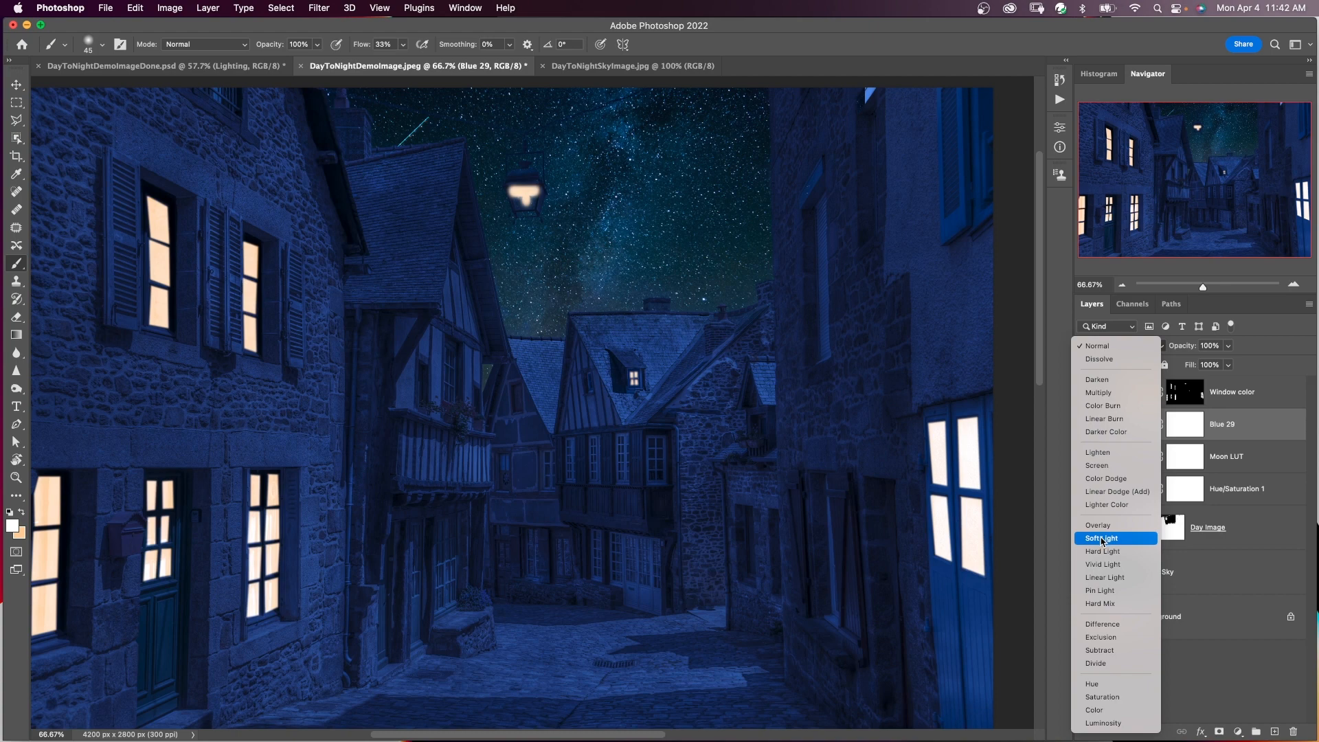
click(1102, 540)
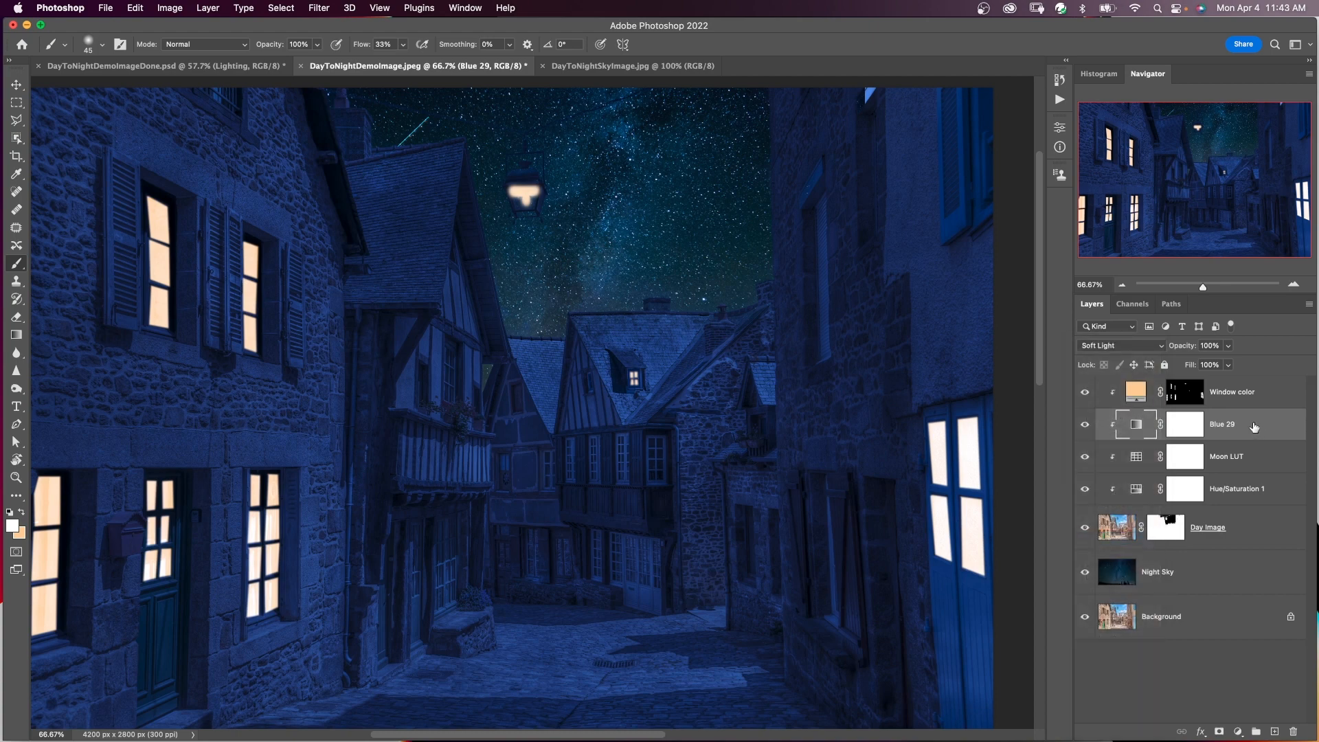
click(1228, 346)
mouse_move(1229, 364)
mouse_down()
mouse_move(1179, 365)
mouse_move(1223, 365)
mouse_up()
click(1259, 365)
click(1256, 459)
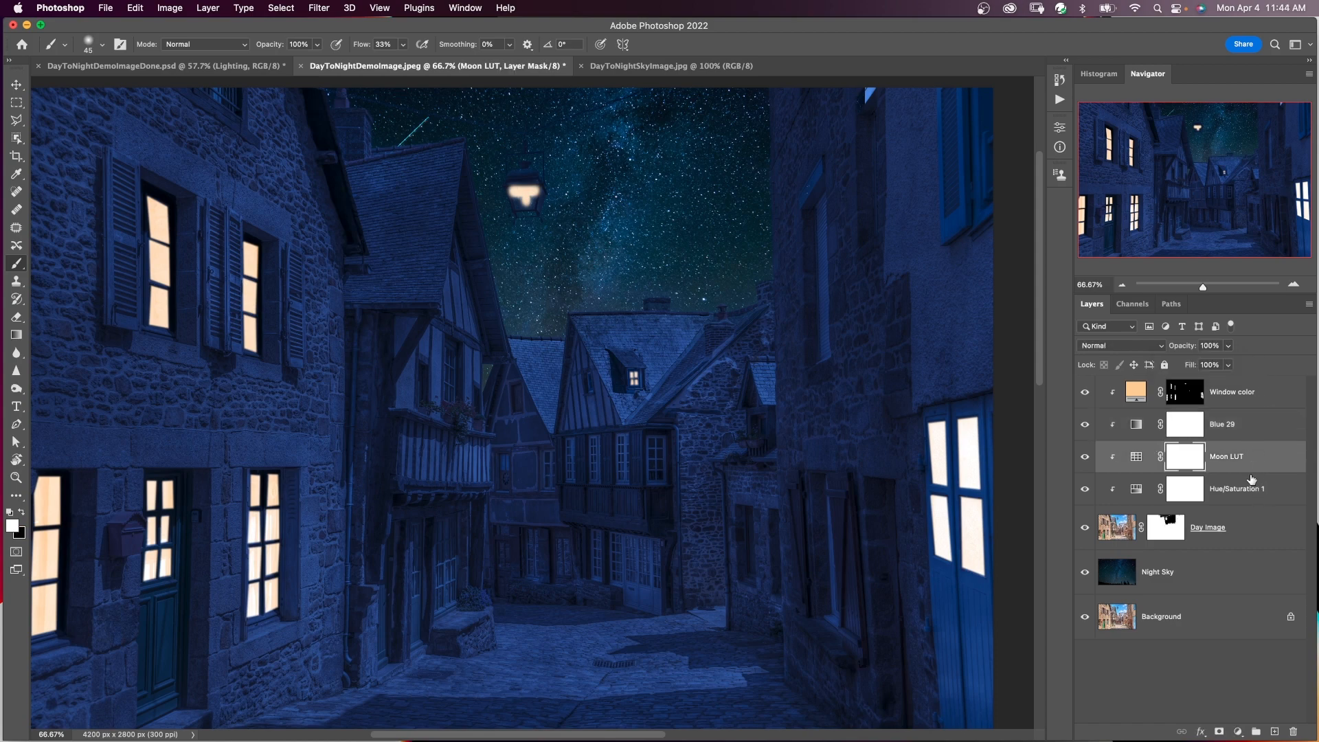
click(1263, 425)
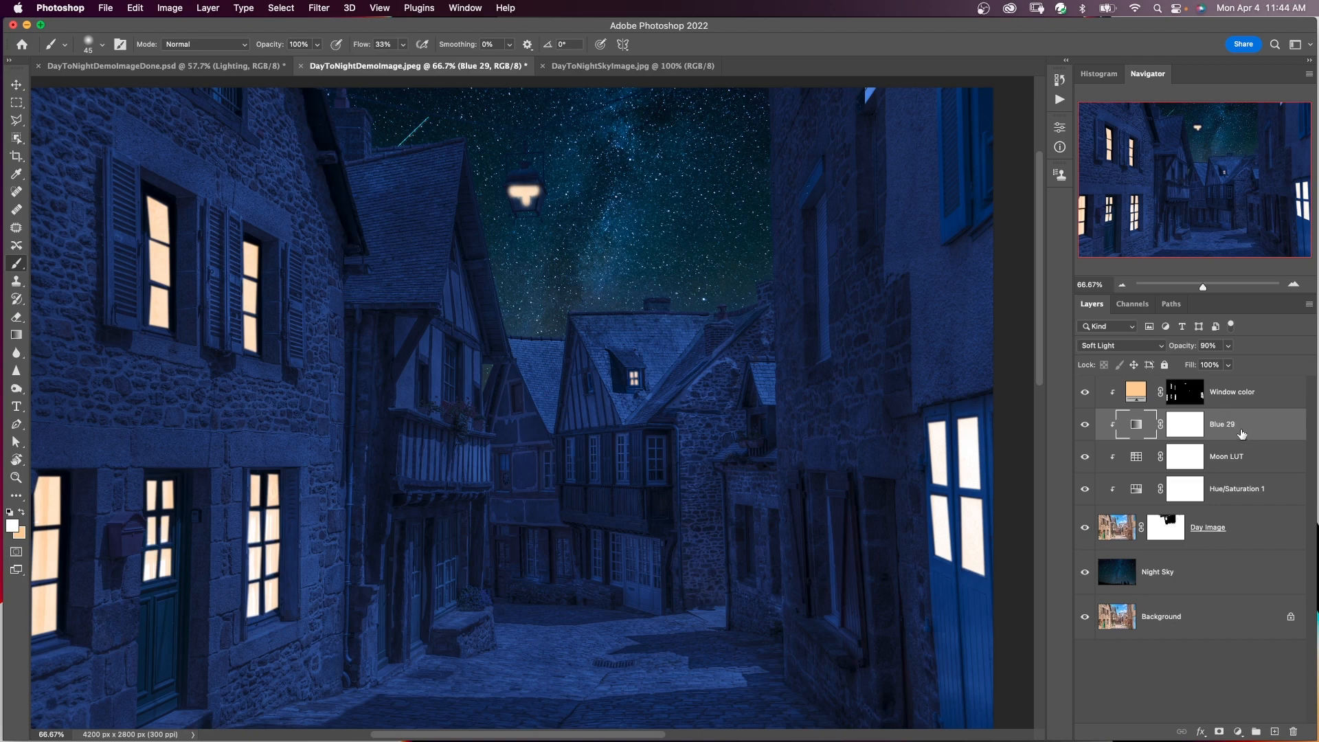
Add a Levels adjustment above Blue 29 with the white output level at 214 and the midtones at about 0.87.
click(1238, 731)
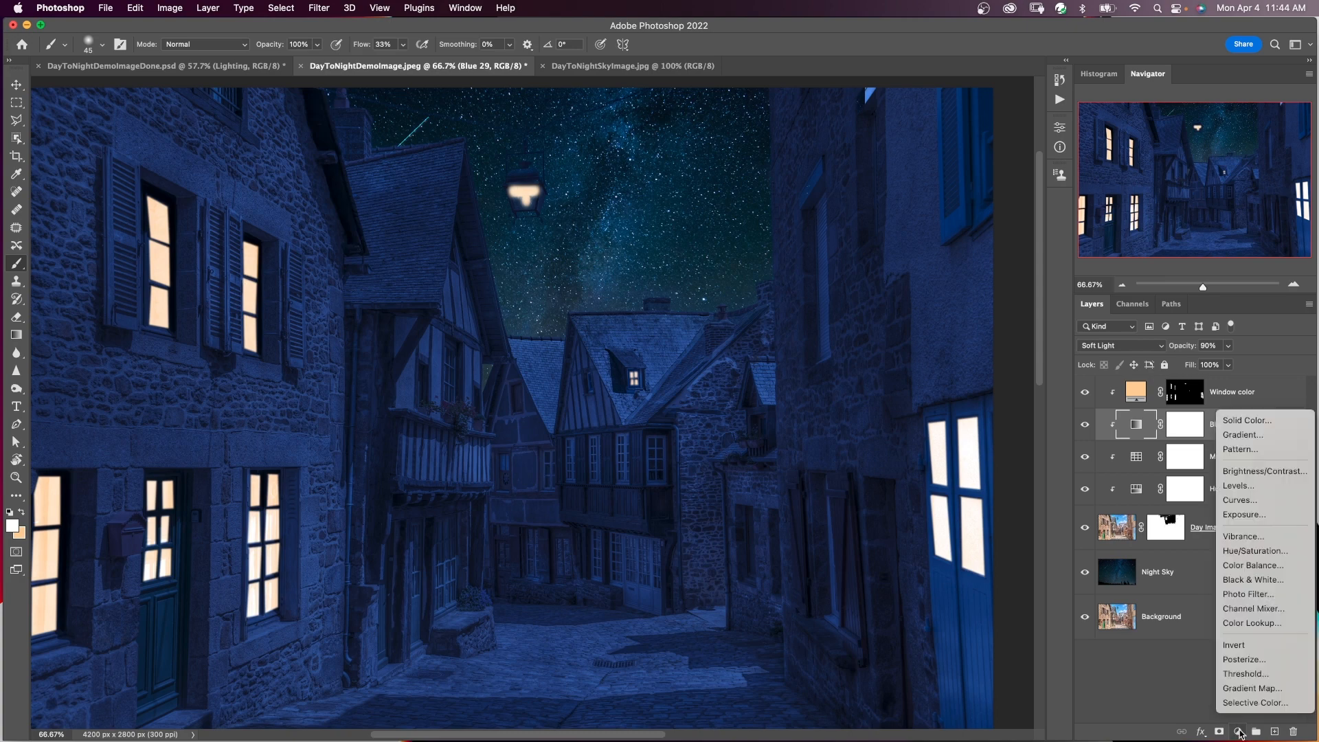
click(1261, 492)
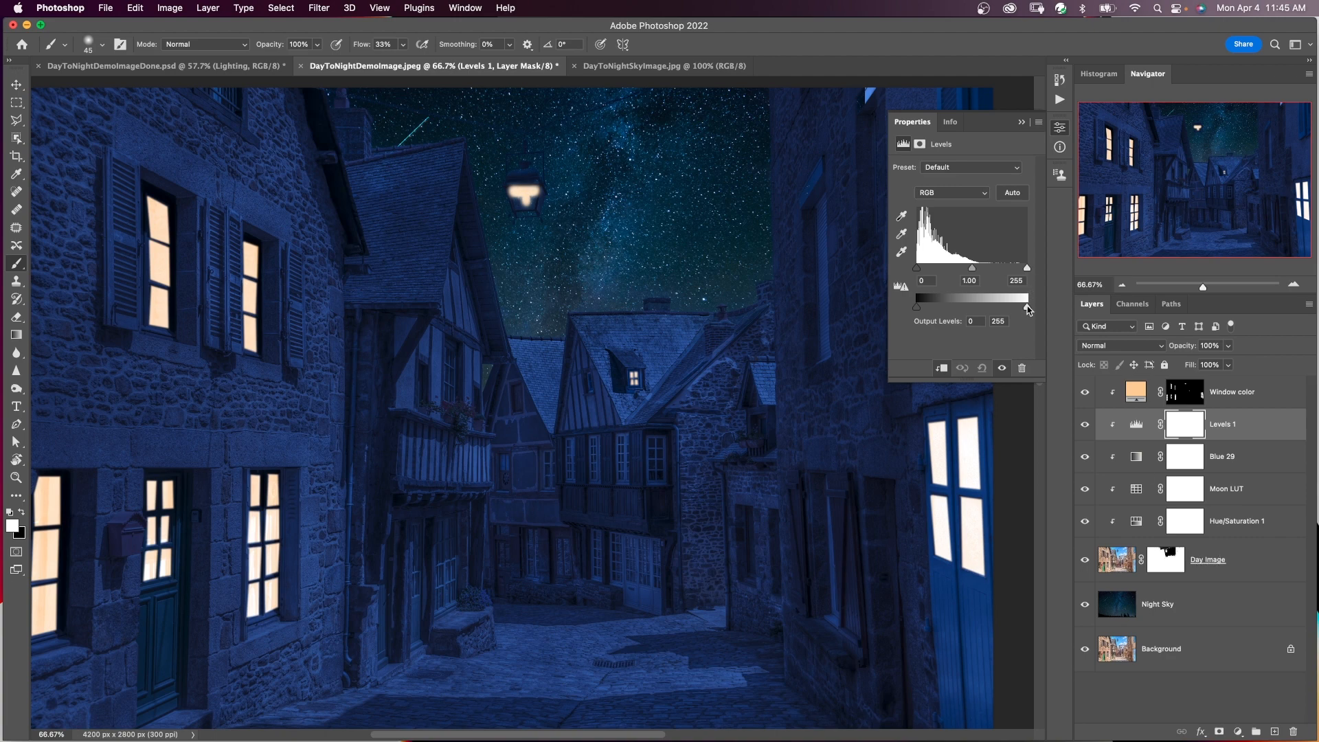
drag(1028, 310, 1009, 310)
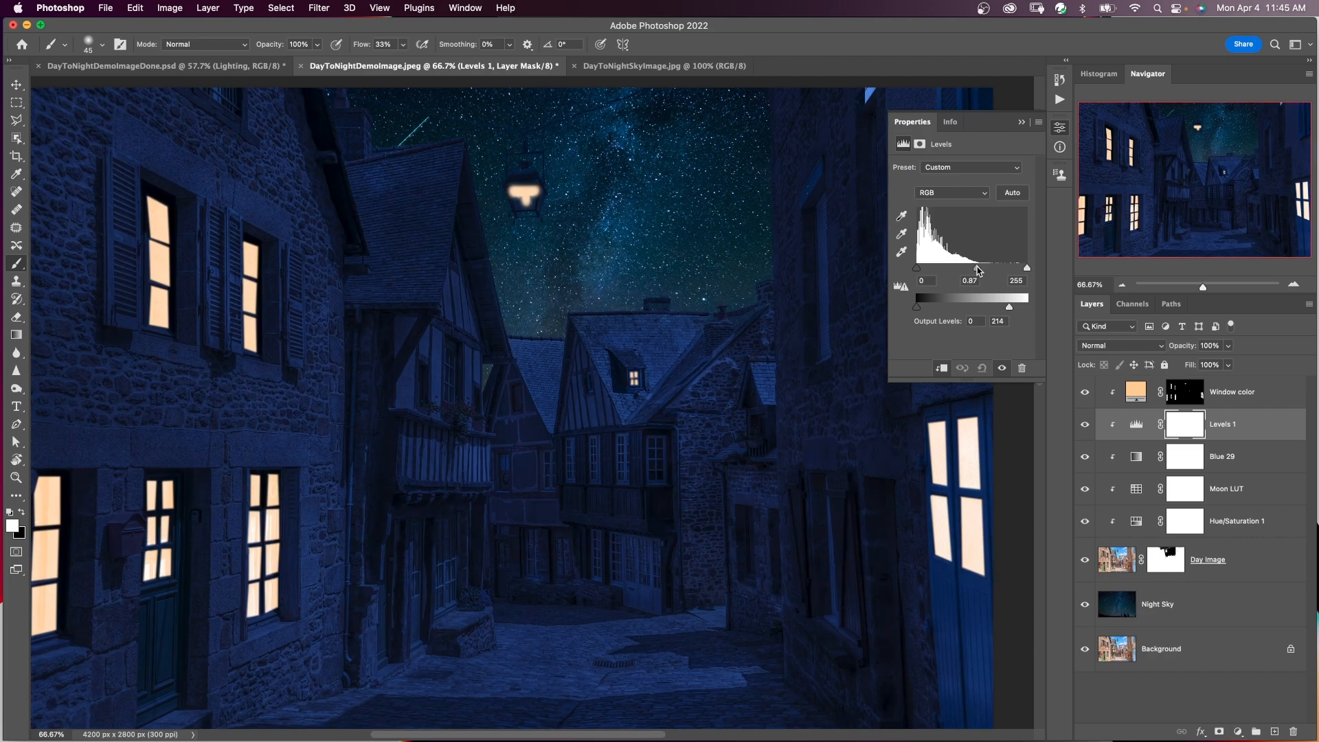
drag(973, 268, 974, 268)
click(1019, 123)
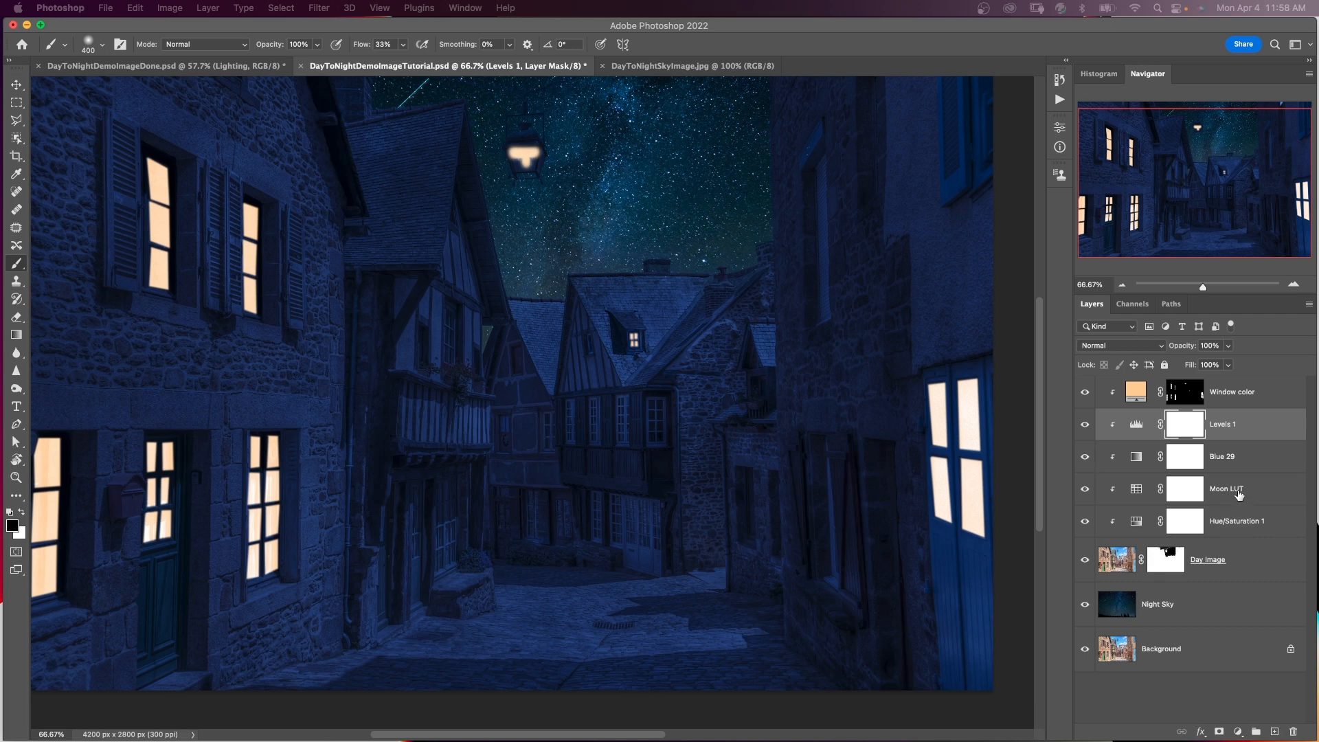
Paint black over the street lamp on the Moon LUT layer mask with a smaller brush.
click(1177, 488)
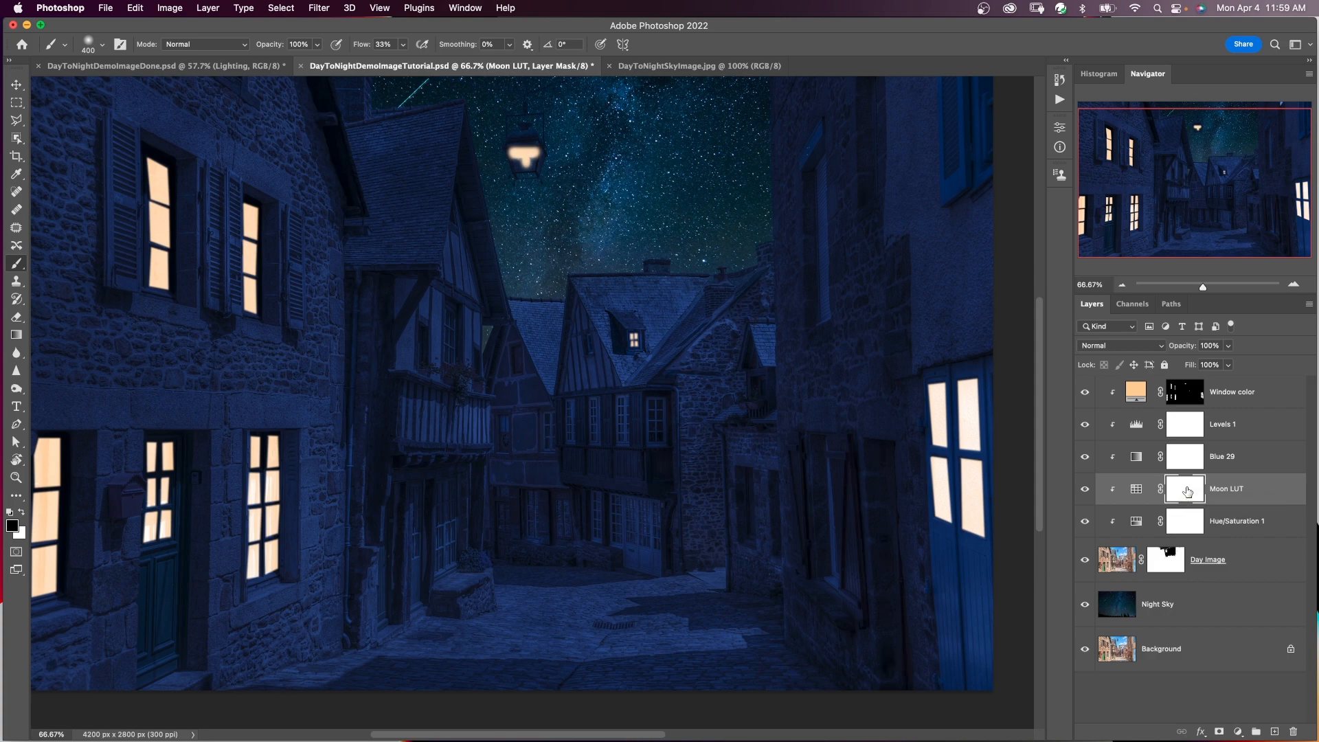
key(bracketleft)
key(bracketleft)
key(bracketleft)
key(bracketleft)
key(bracketleft)
mouse_move(529, 160)
mouse_down()
mouse_move(523, 171)
mouse_move(529, 162)
mouse_up()
Paint black on the Moon LUT mask over the timbered house front and the street below the lamp with a brush size of 400.
key(bracketright)
key(bracketright)
key(bracketright)
key(bracketright)
key(bracketright)
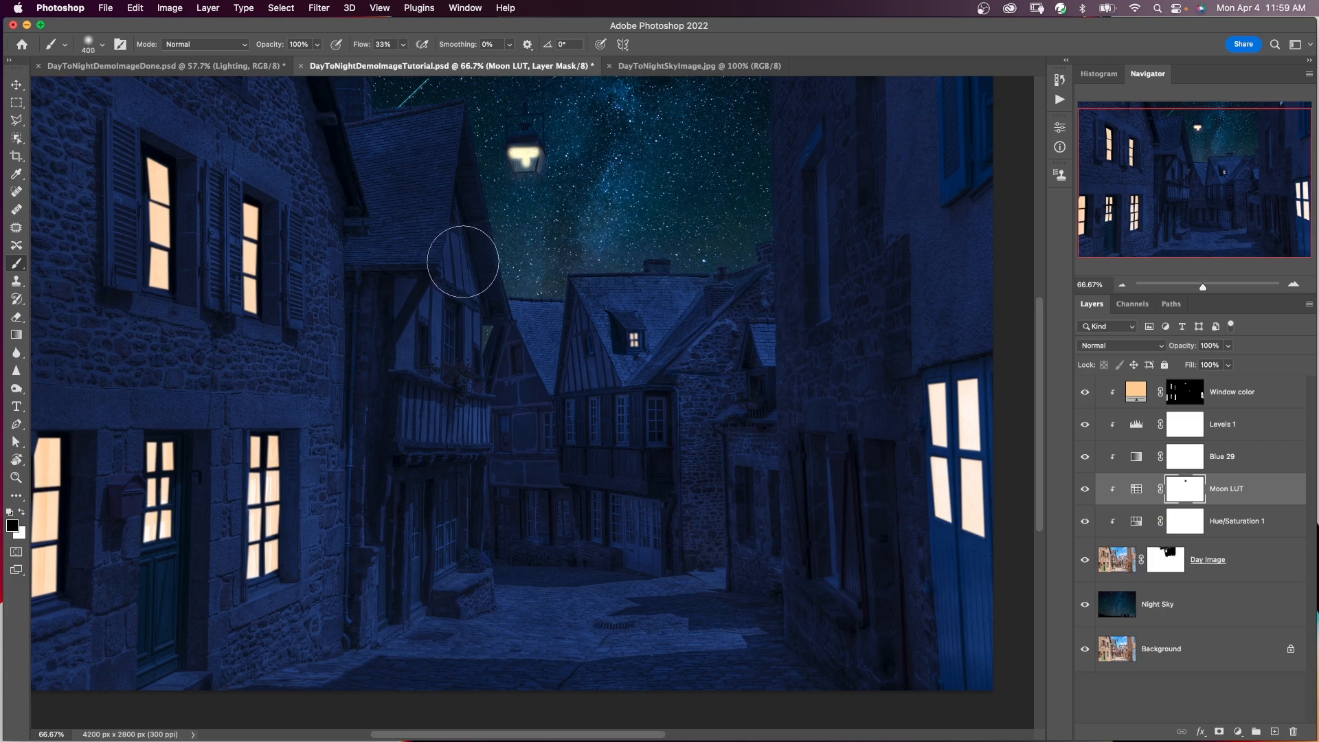
mouse_move(456, 259)
mouse_down()
mouse_move(450, 331)
mouse_move(454, 254)
mouse_move(482, 270)
mouse_move(474, 371)
mouse_move(458, 393)
mouse_move(506, 554)
mouse_move(528, 616)
mouse_move(580, 605)
mouse_move(428, 639)
mouse_move(573, 636)
mouse_move(542, 610)
mouse_move(609, 603)
mouse_move(620, 624)
mouse_move(529, 653)
mouse_move(450, 630)
mouse_move(520, 633)
mouse_move(636, 604)
mouse_move(602, 640)
mouse_move(584, 635)
mouse_move(612, 638)
mouse_move(608, 566)
mouse_move(520, 601)
mouse_up()
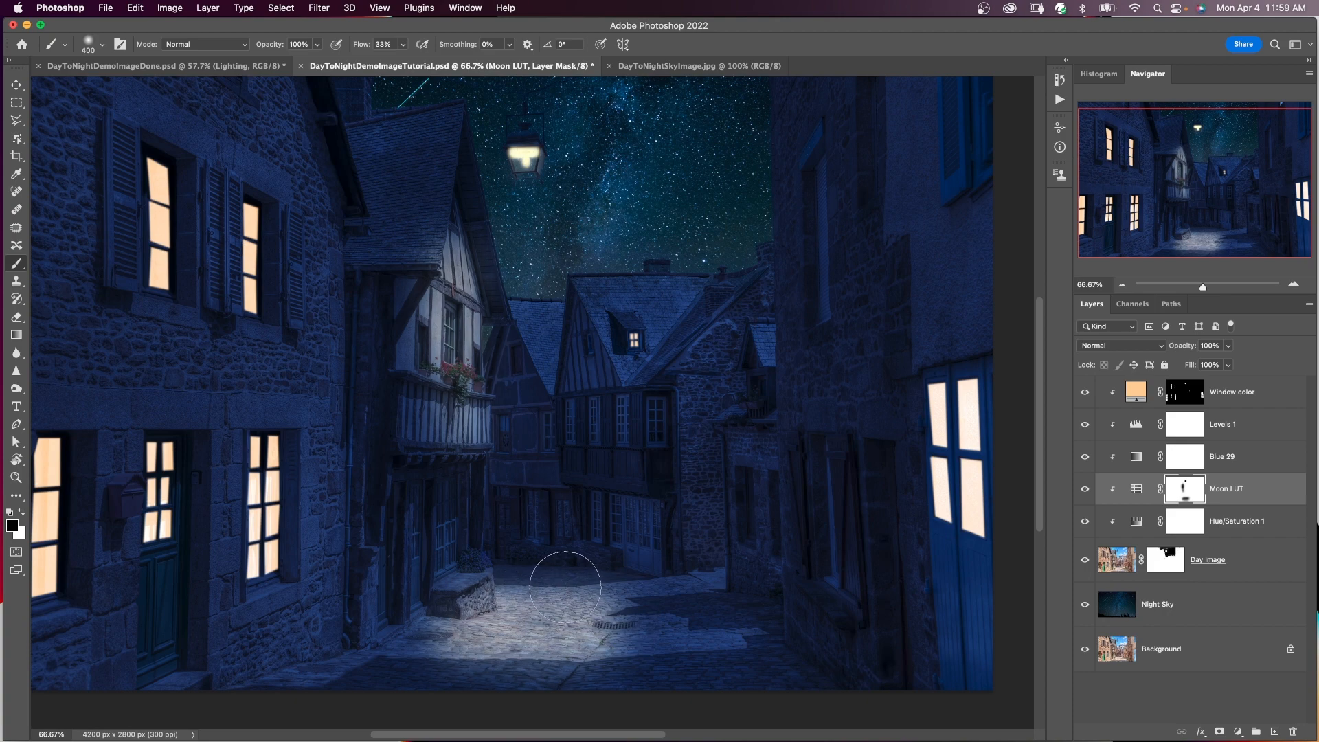
key(x)
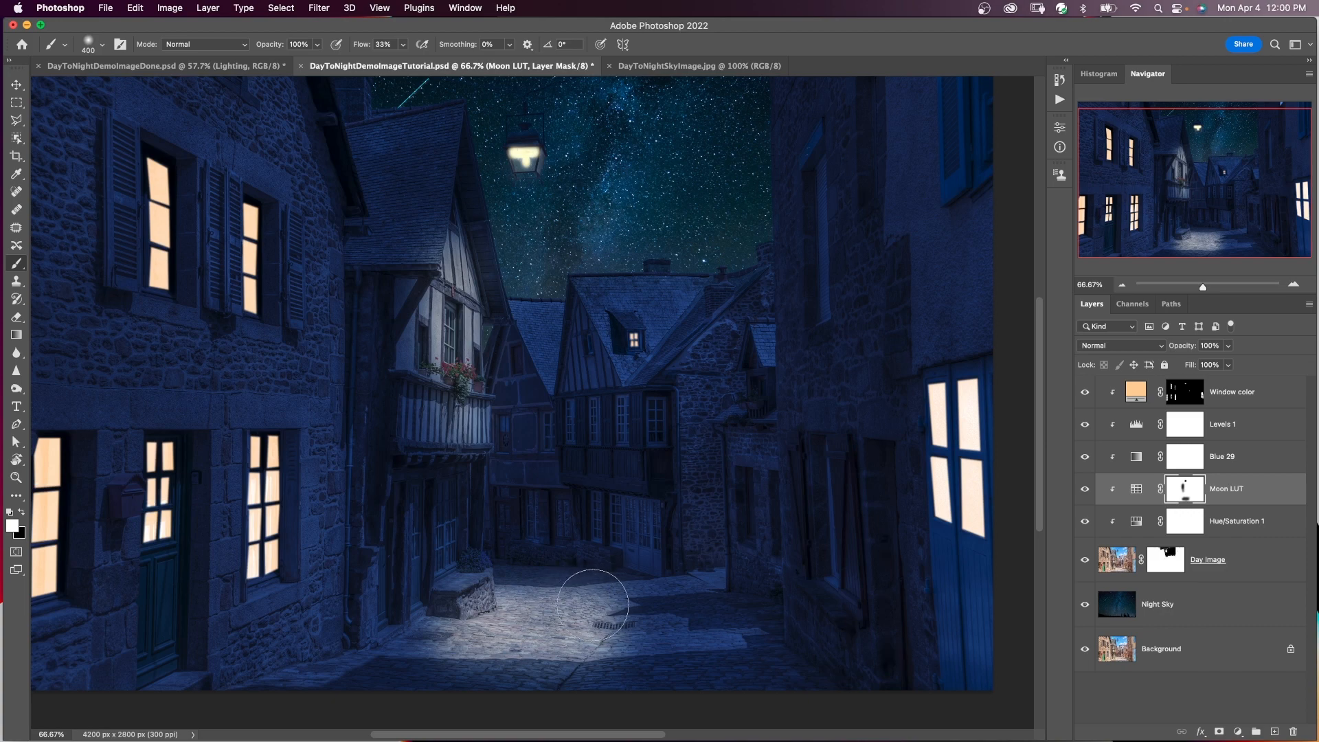
key(x)
key(bracketleft)
key(bracketleft)
key(bracketleft)
Add a Solid Color fill layer above Levels 1 with the colour ffc97d.
click(1254, 429)
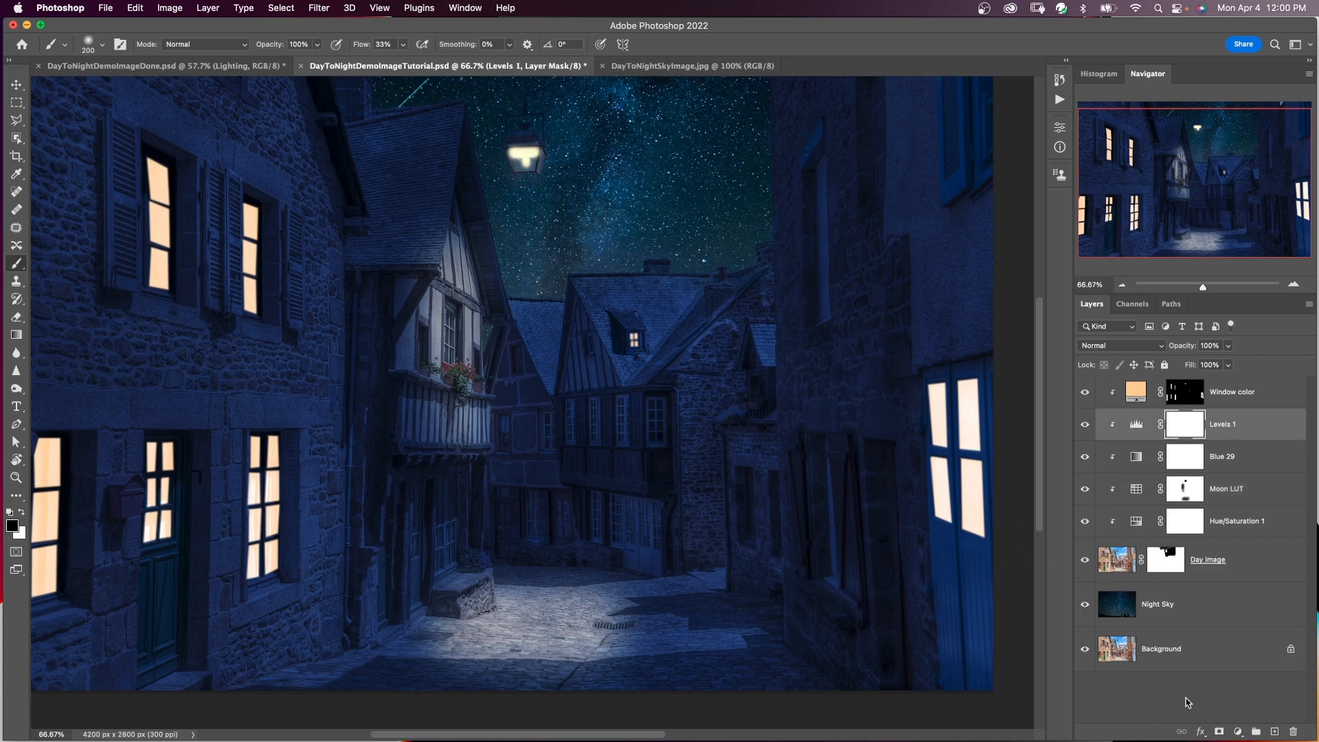
click(1238, 732)
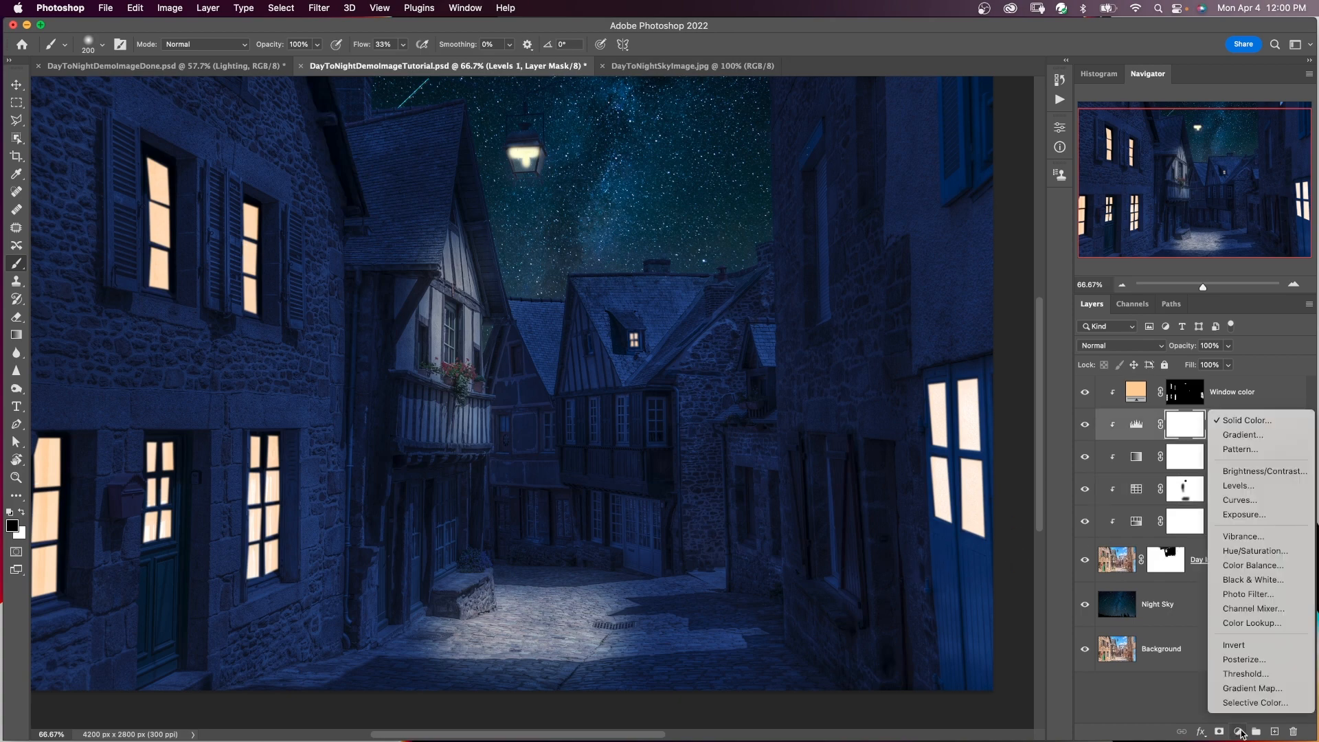
click(1259, 419)
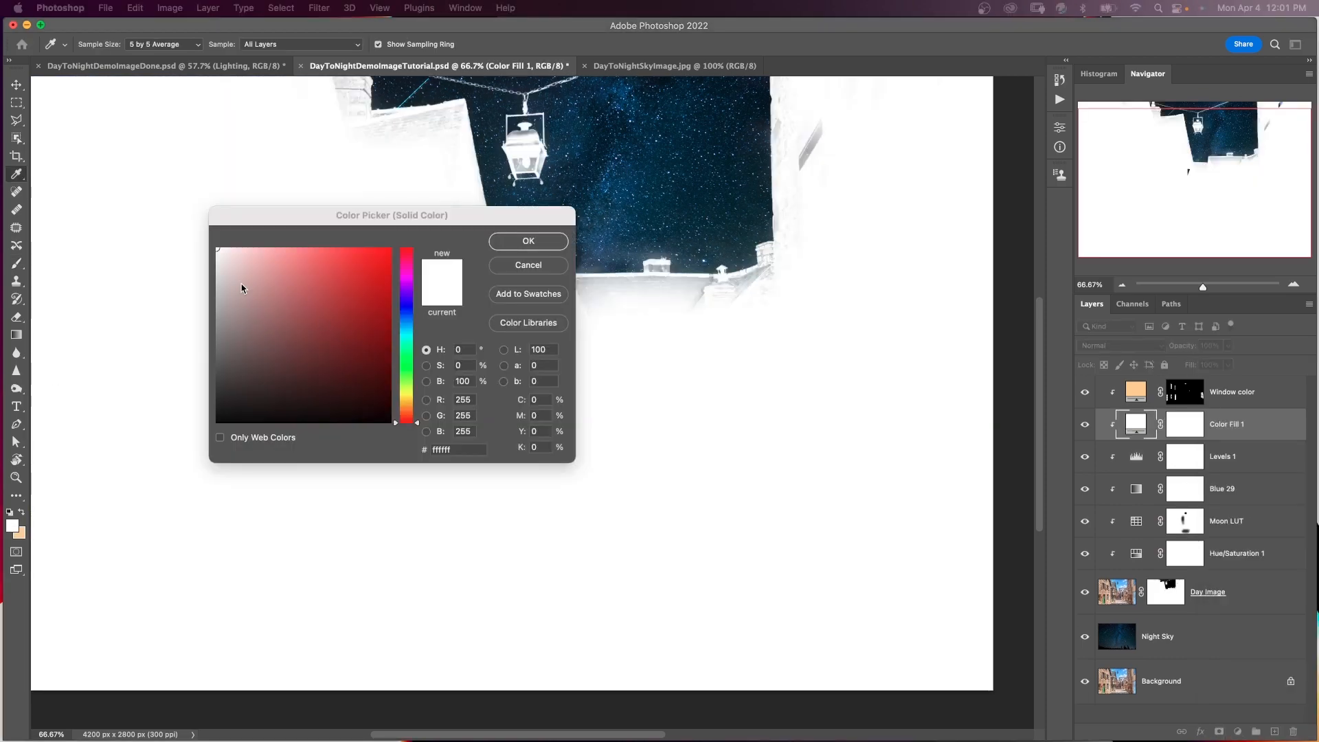
click(408, 395)
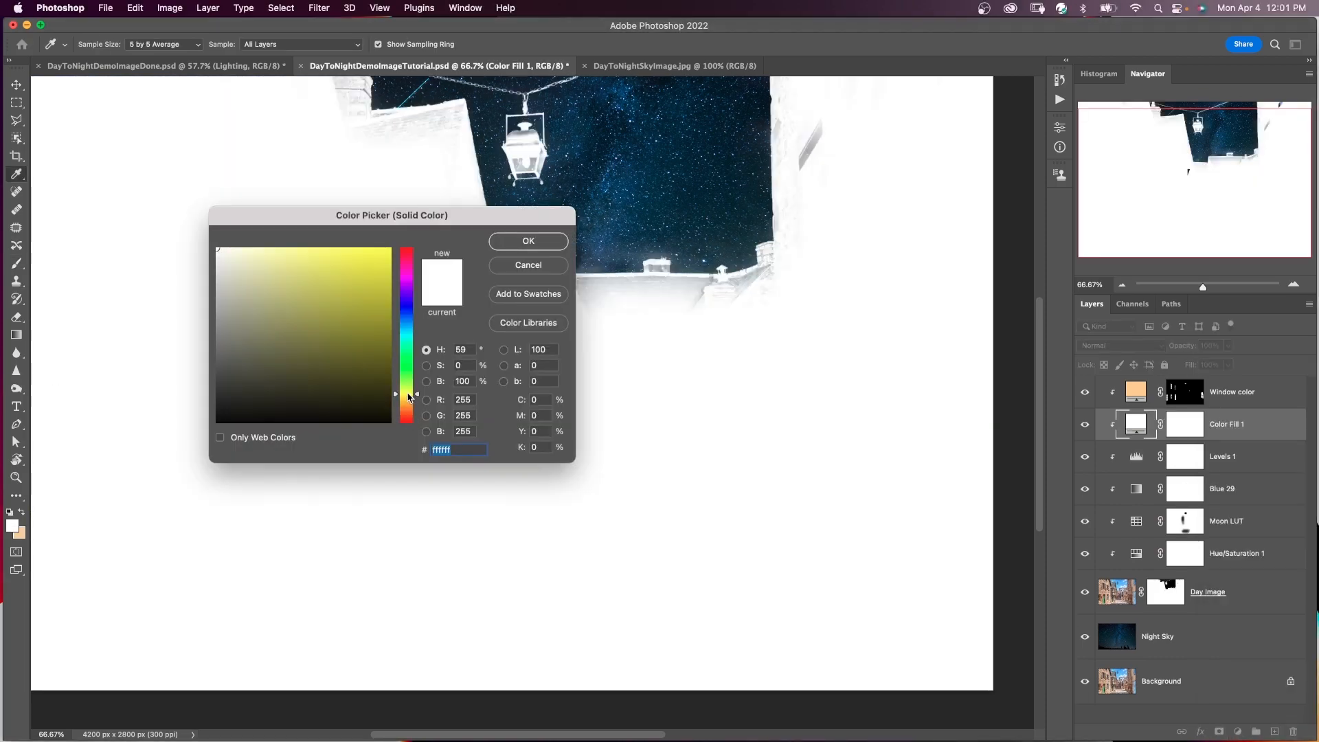
drag(395, 393, 395, 399)
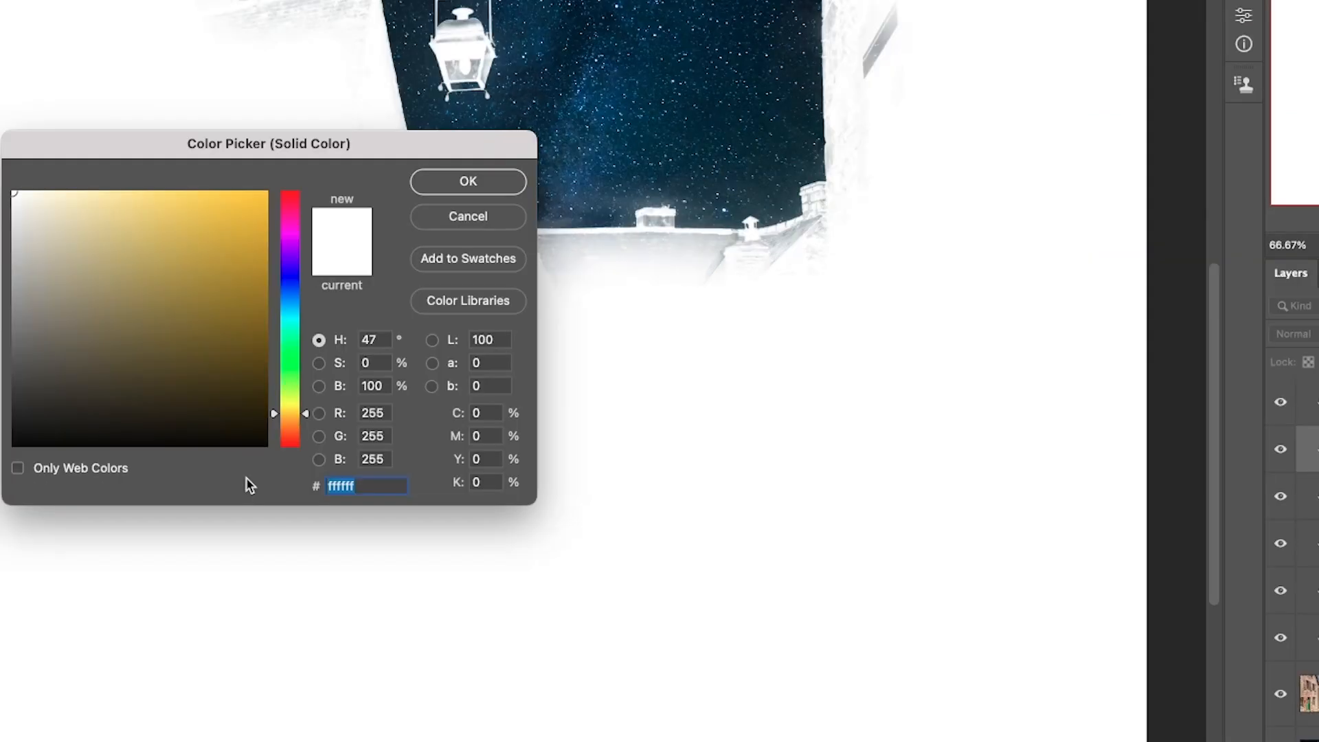
text(ffc97d)
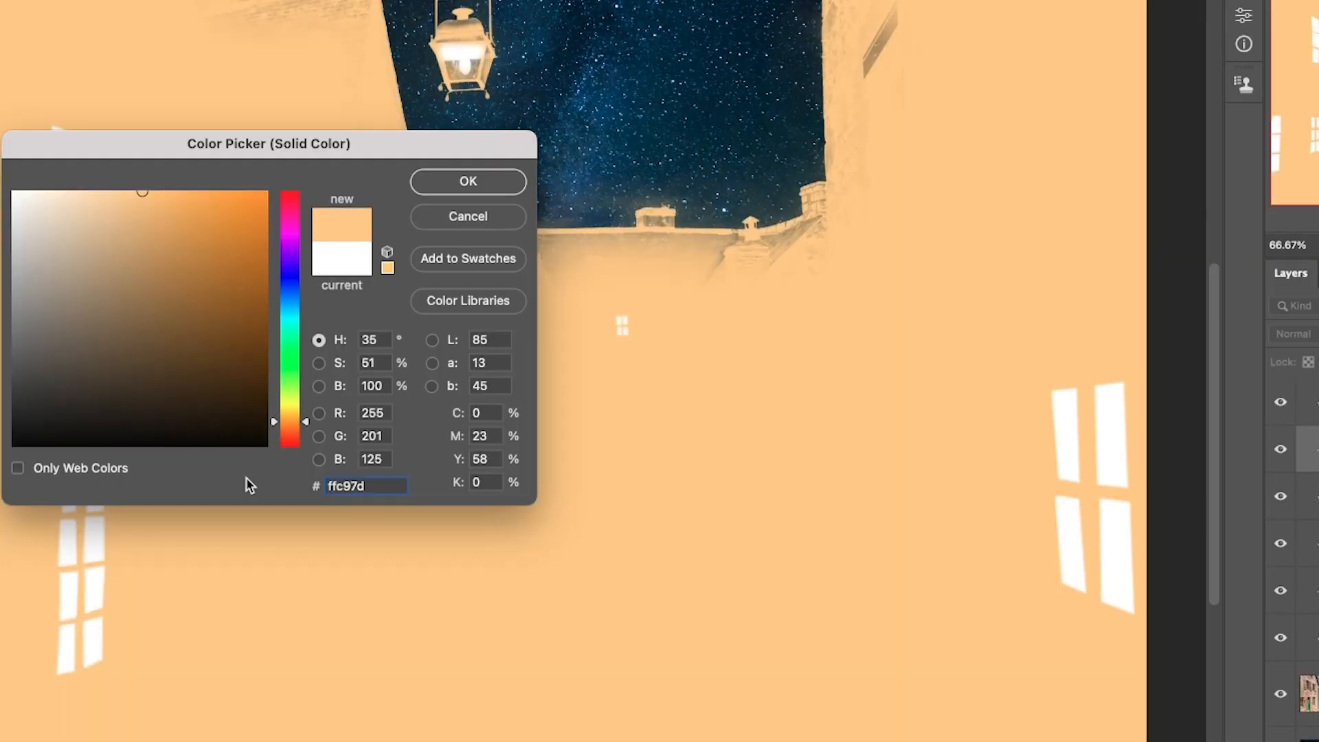
key(BackSpace)
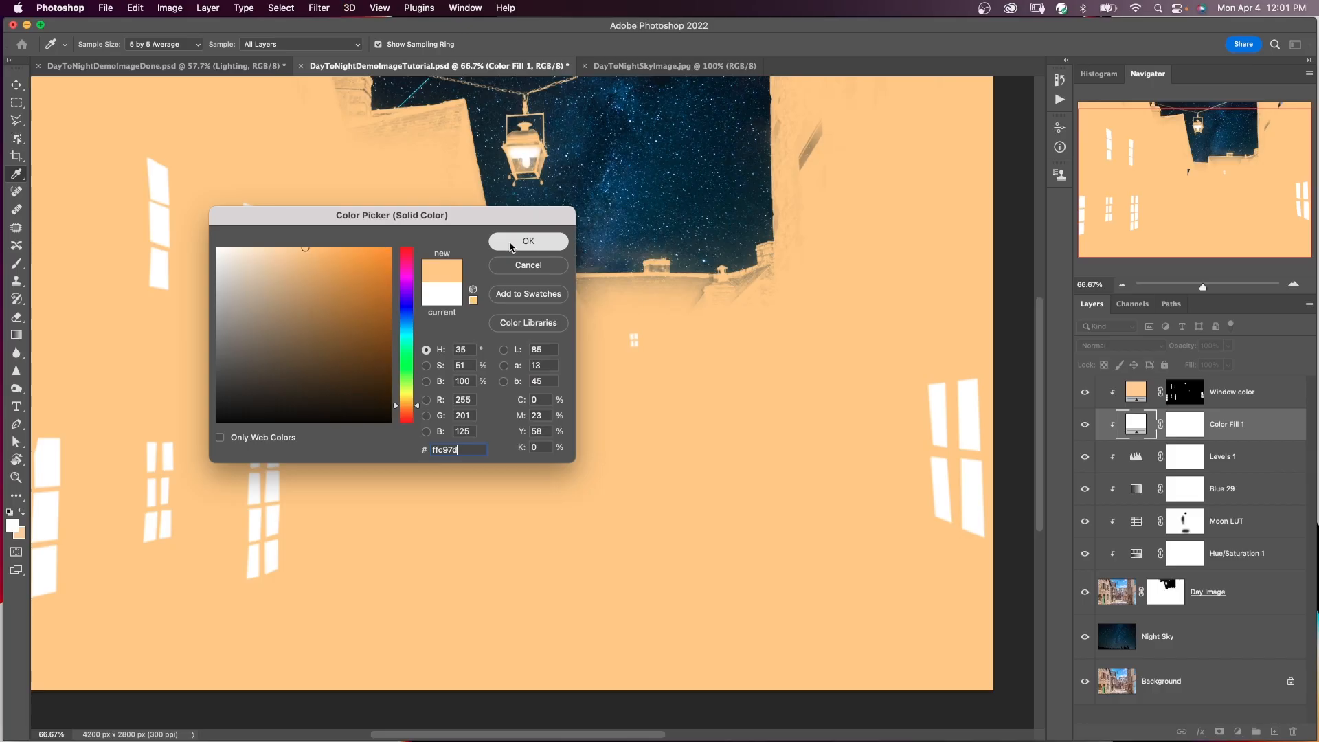
click(417, 188)
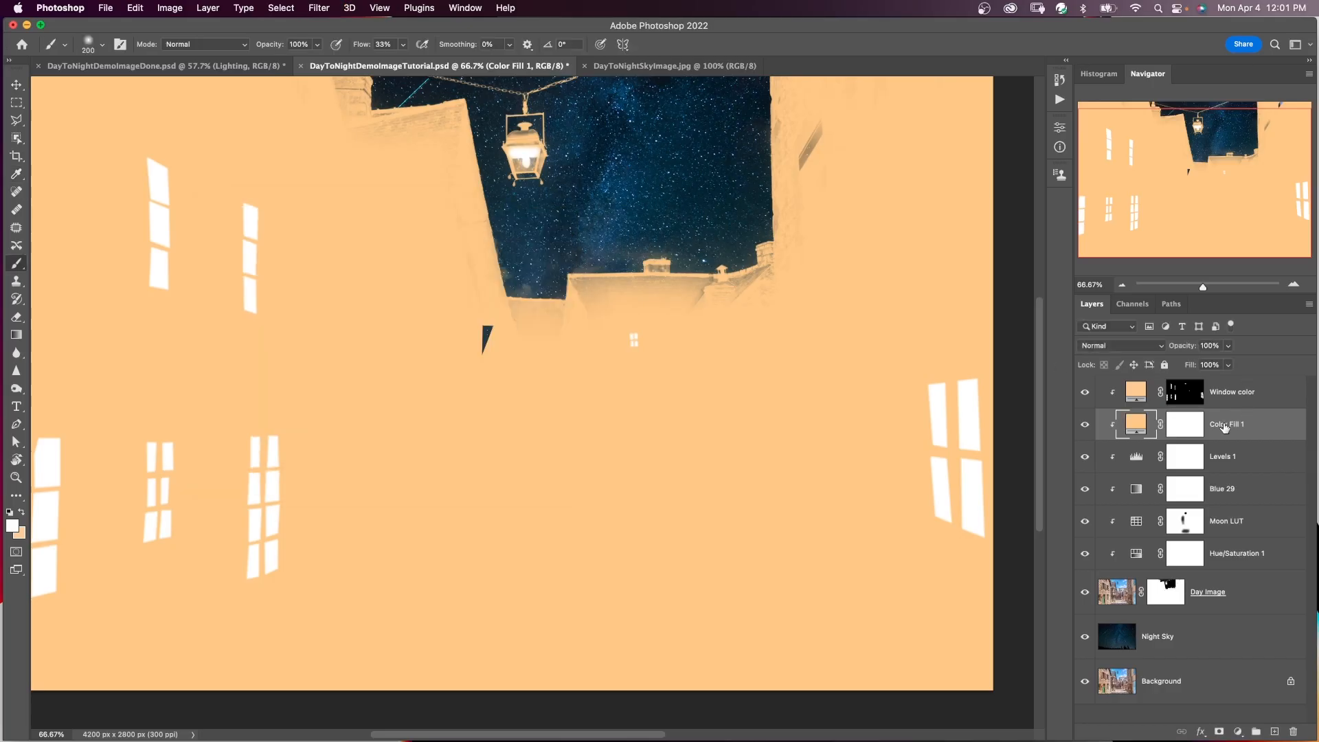
Set the new colour fill layer to Overlay blending and invert its layer mask to black.
click(1195, 427)
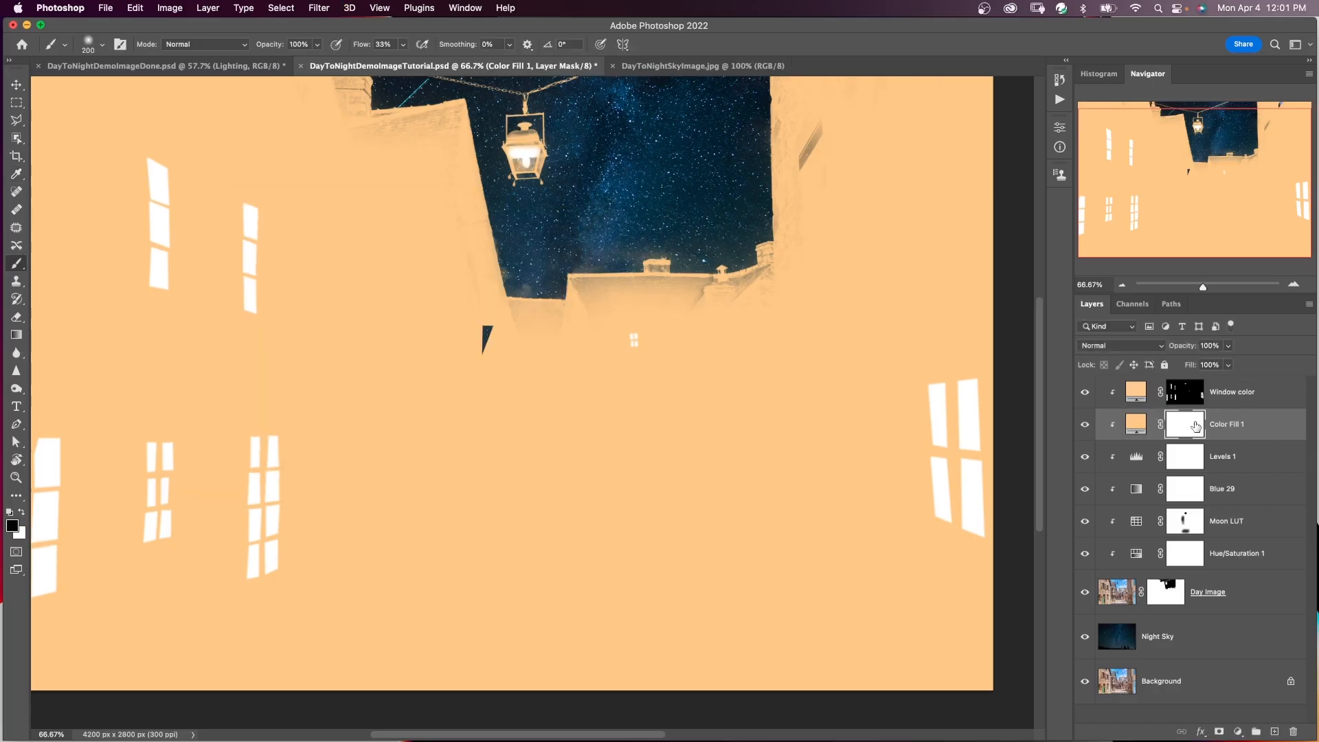
click(1145, 349)
click(1119, 523)
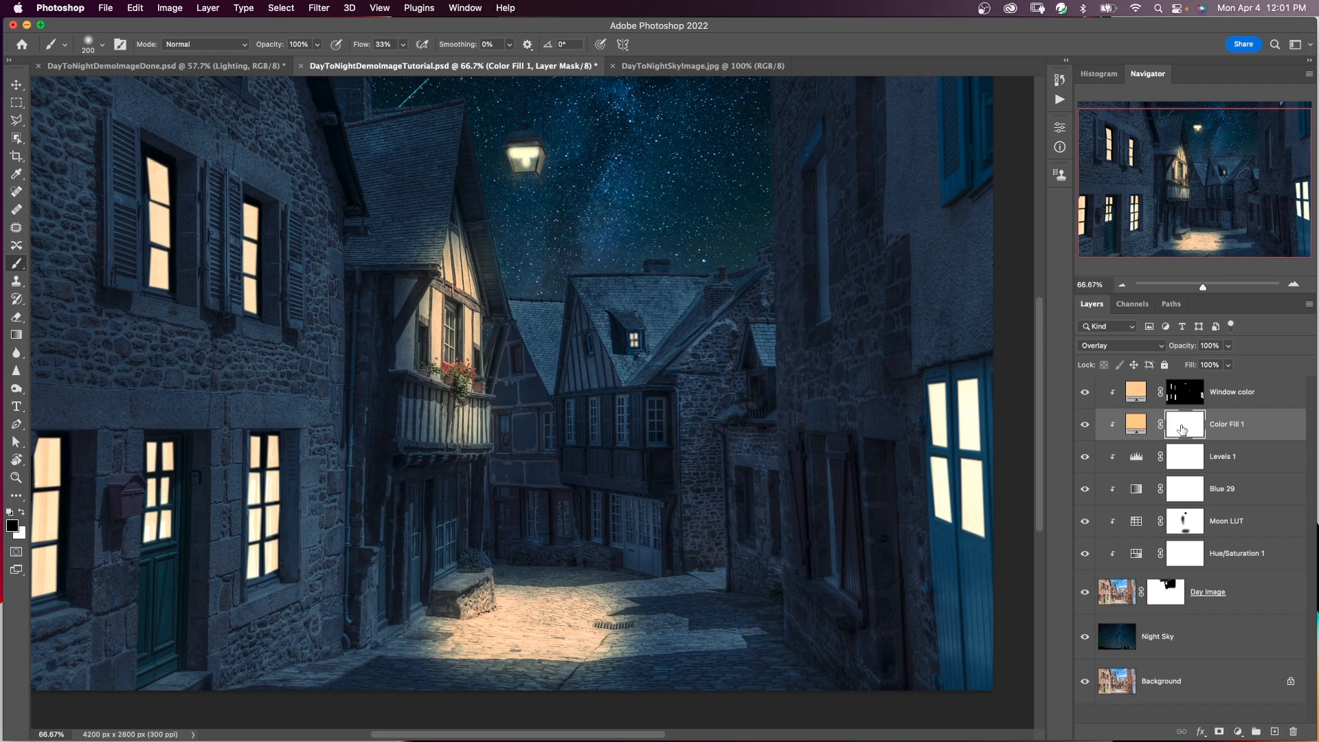
key(super+i)
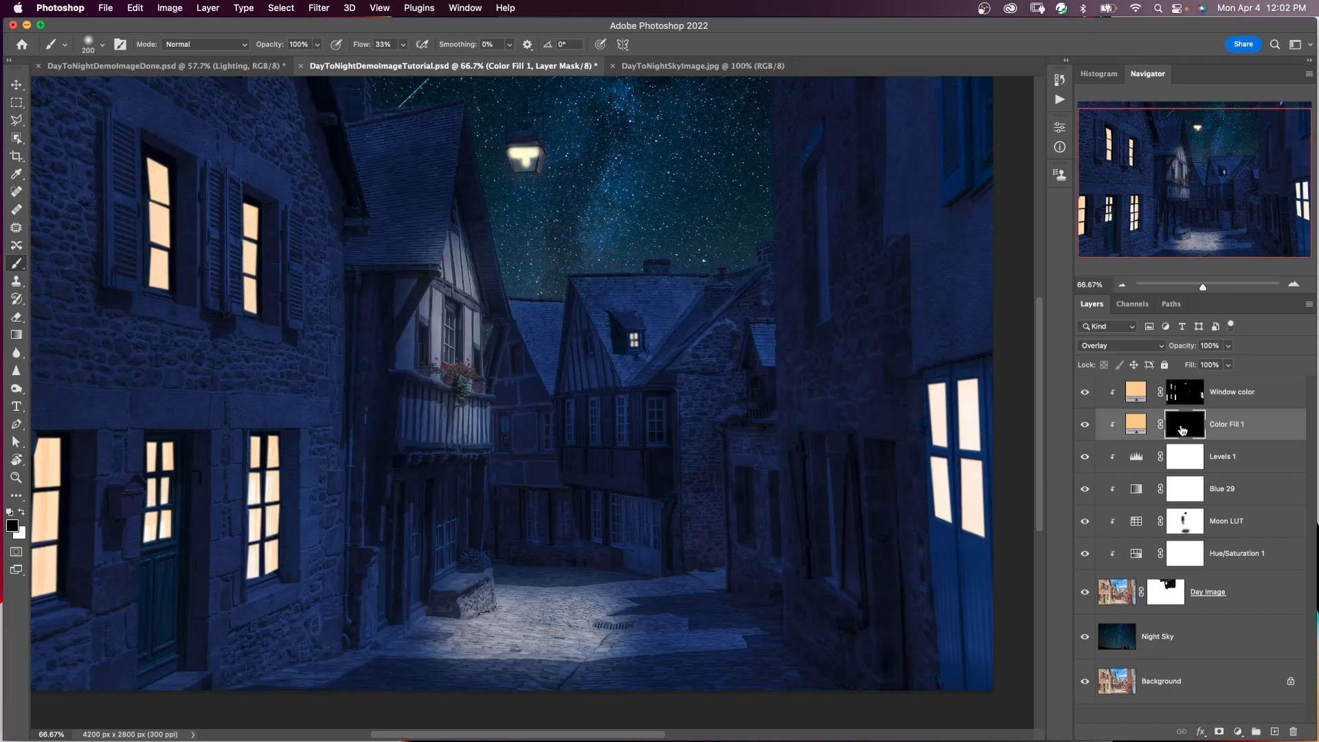
Paint white on the Color Fill 1 mask over the cobbled street below the lamp with a brush size of 400.
key(x)
key(bracketright)
key(bracketright)
key(bracketright)
mouse_move(512, 622)
mouse_down()
mouse_move(566, 615)
mouse_move(440, 634)
mouse_move(487, 636)
mouse_move(529, 618)
mouse_up()
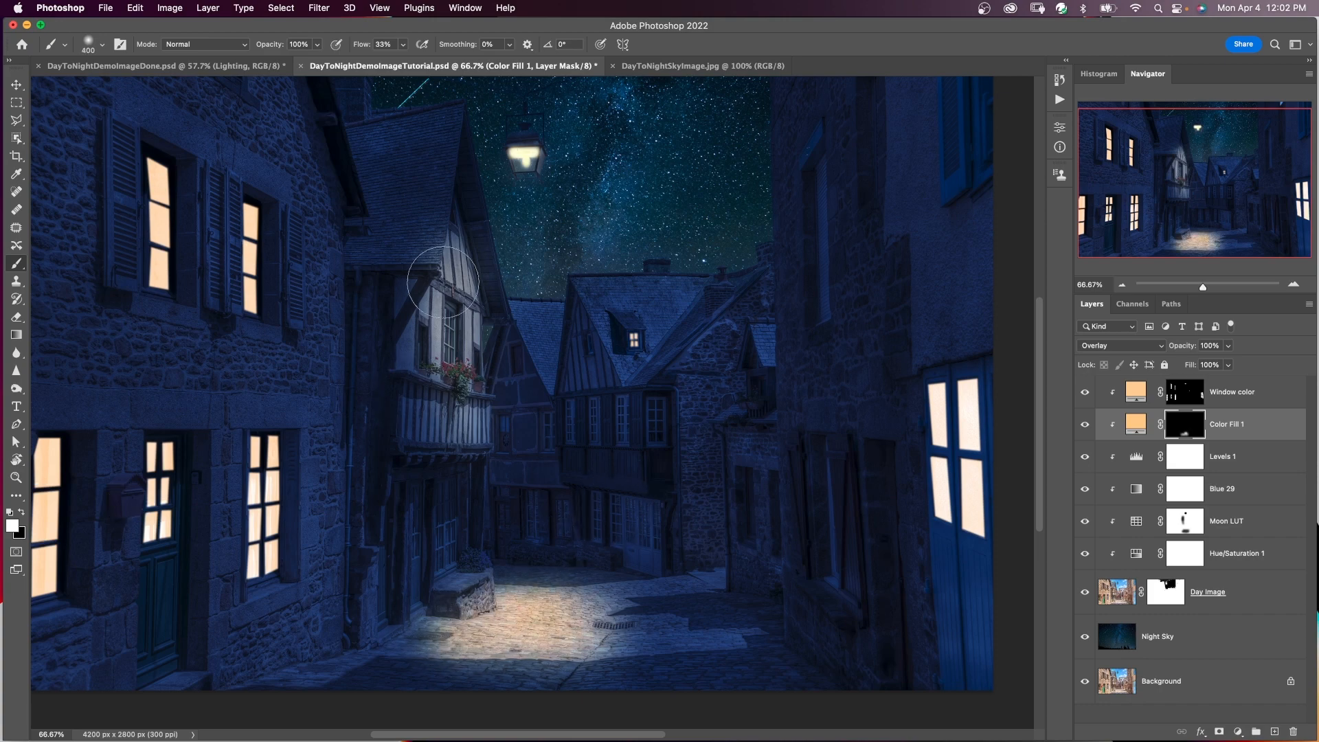
Paint white on the Color Fill 1 mask over the timbered house front, its balcony and the lamp with a brush size of 250.
key(bracketleft)
key(bracketleft)
mouse_move(474, 234)
mouse_down()
mouse_move(457, 333)
mouse_move(474, 307)
mouse_up()
drag(442, 404, 435, 420)
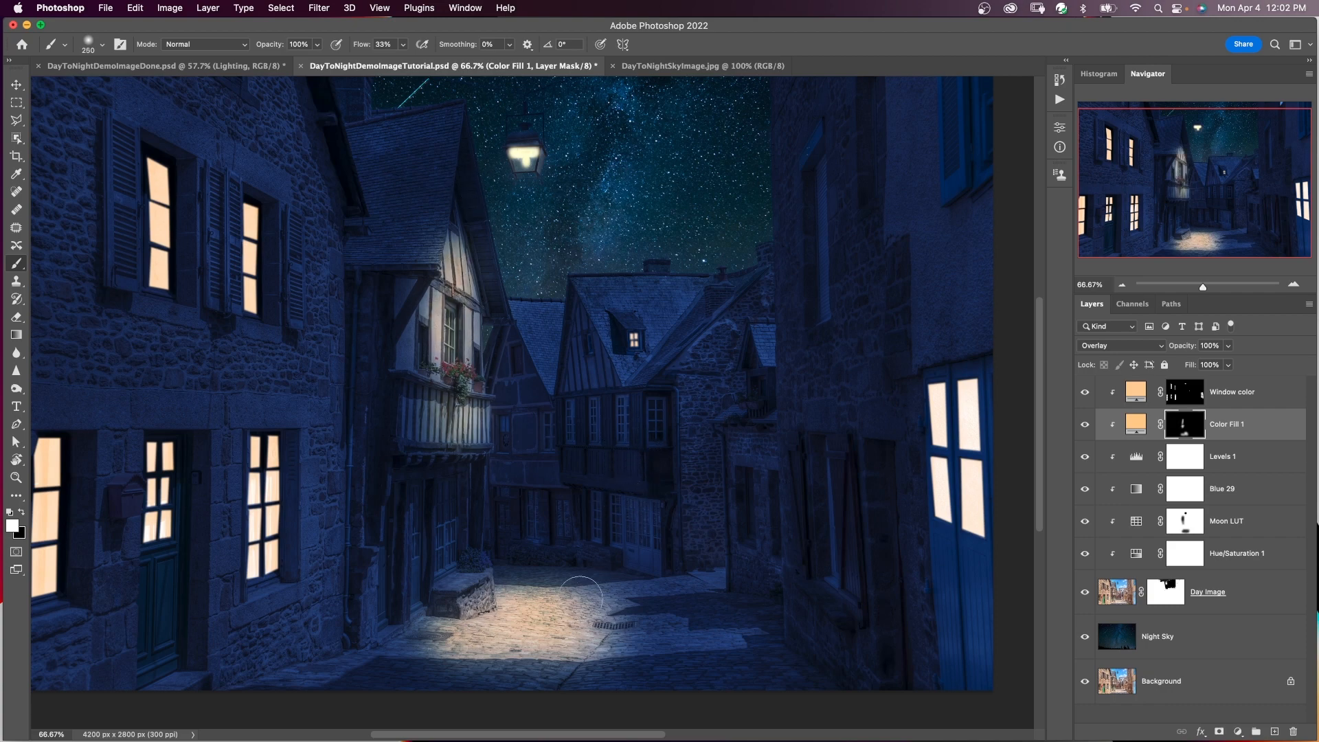
drag(522, 157, 533, 160)
Paint black on the Color Fill 1 mask to trim the warm glow along the far edge of the lit street.
key(x)
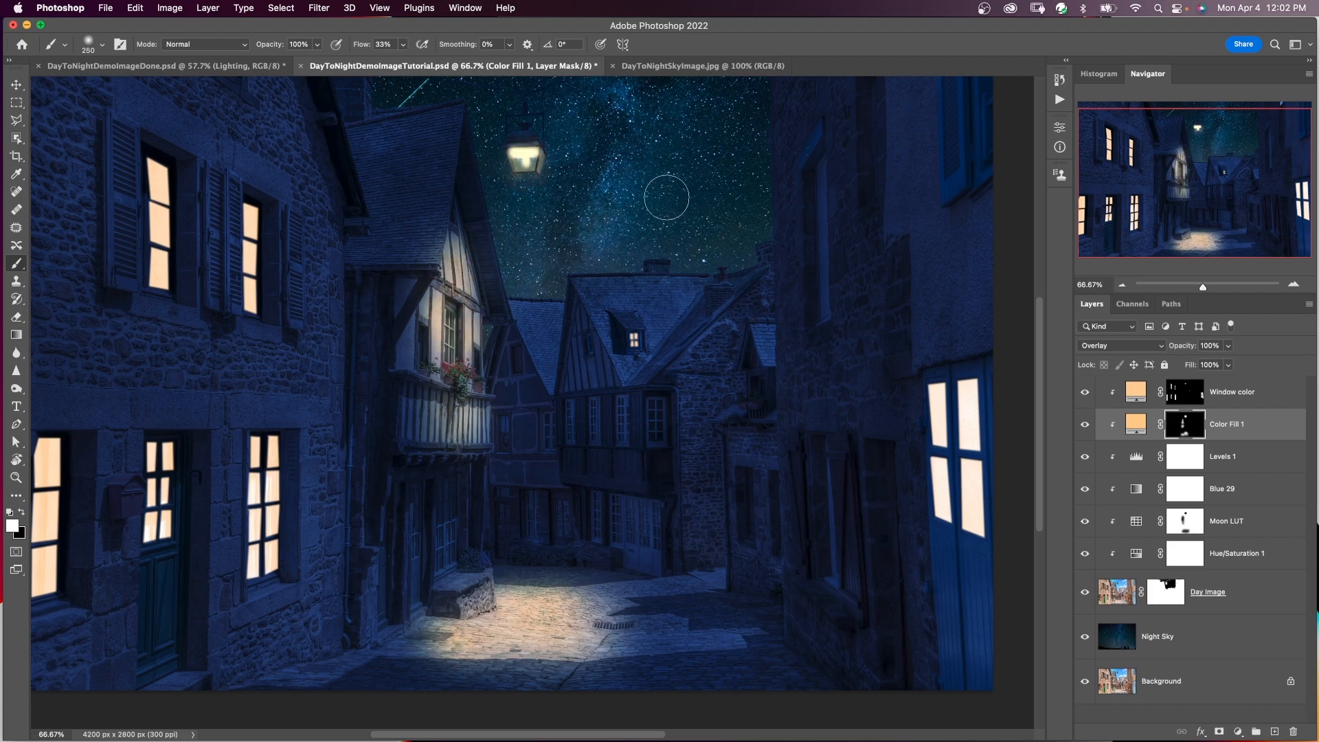
drag(568, 570, 522, 568)
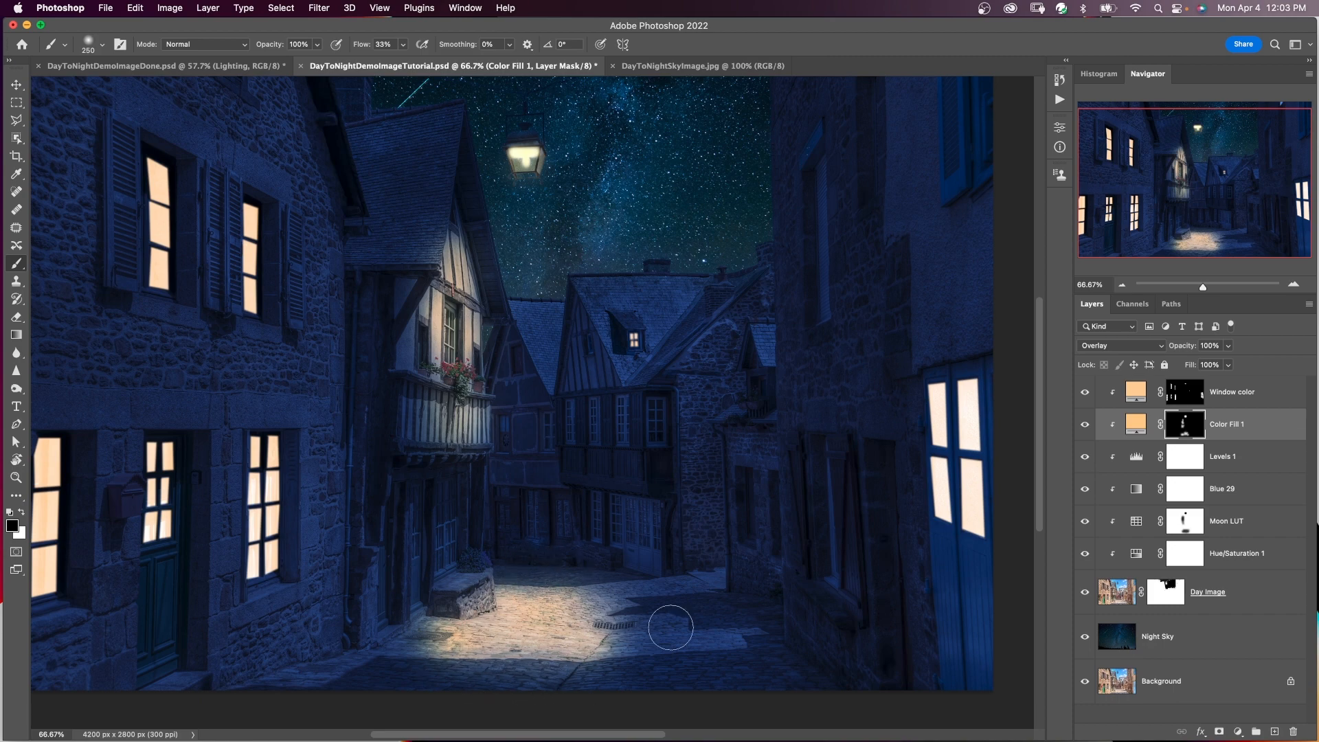
scroll(677, 612, up, 5)
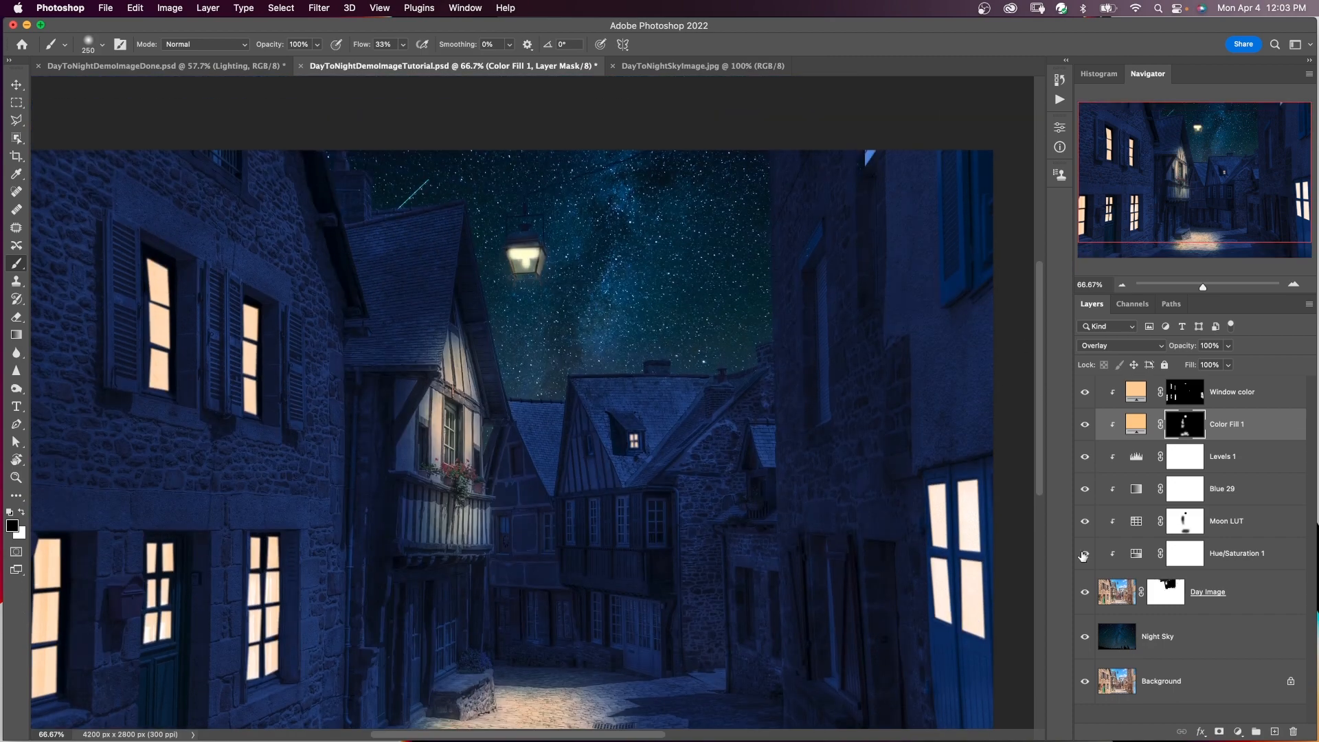
Add a layer mask to the Night Sky layer and paint black over the lamp's top with a brush size of 70.
click(1198, 644)
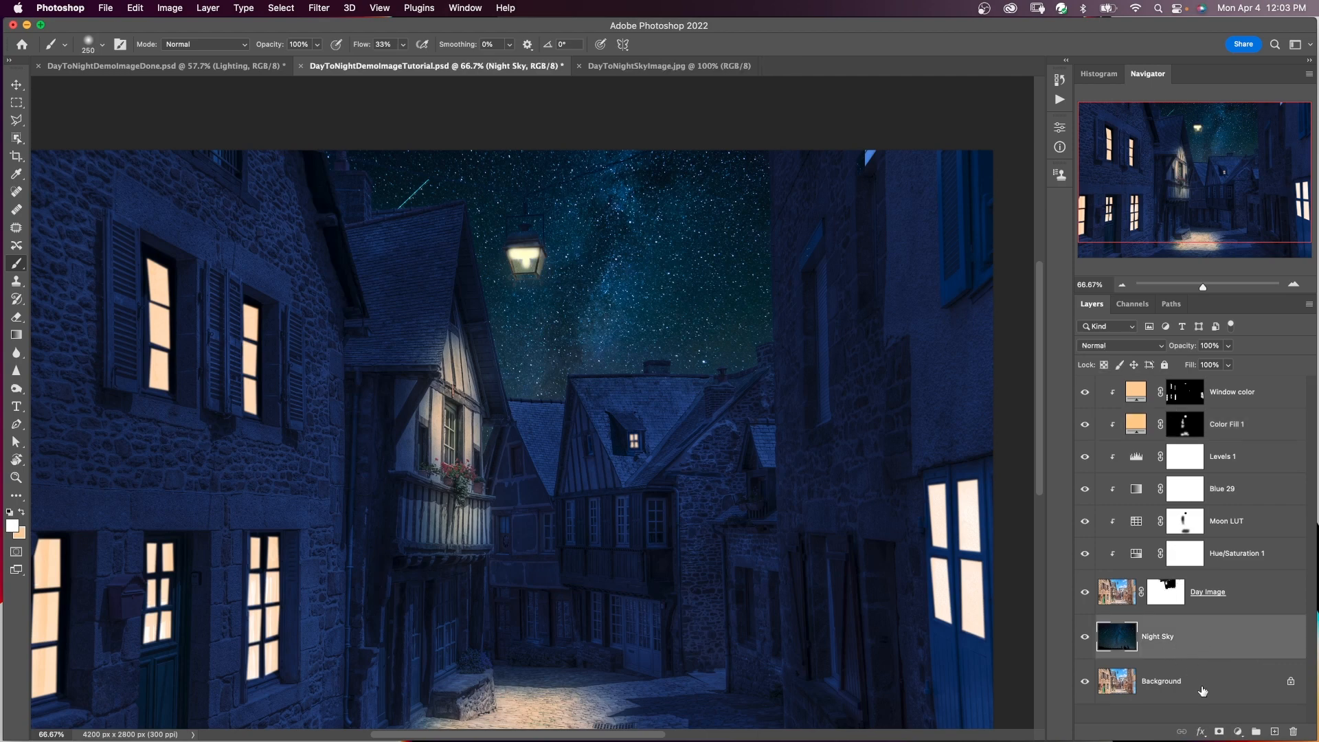
click(1220, 730)
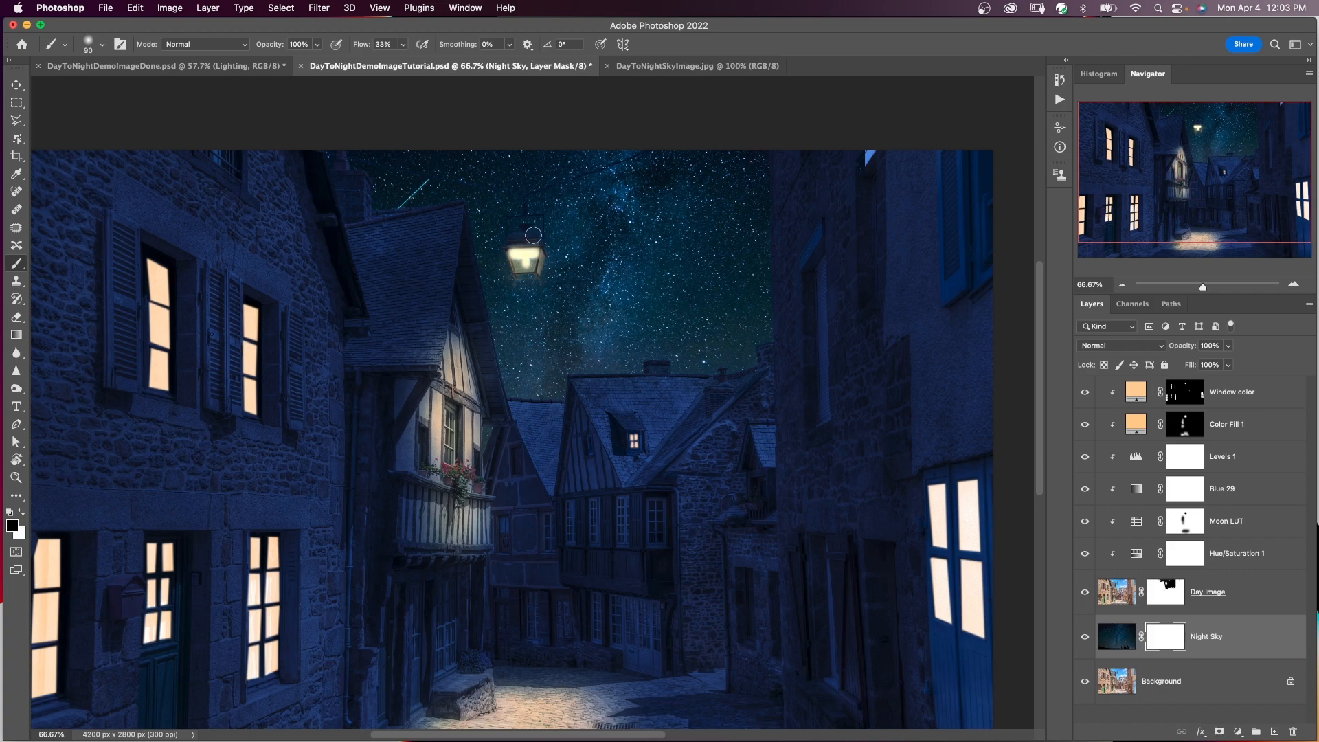
key(bracketleft)
key(bracketleft)
scroll(531, 244, down, 2)
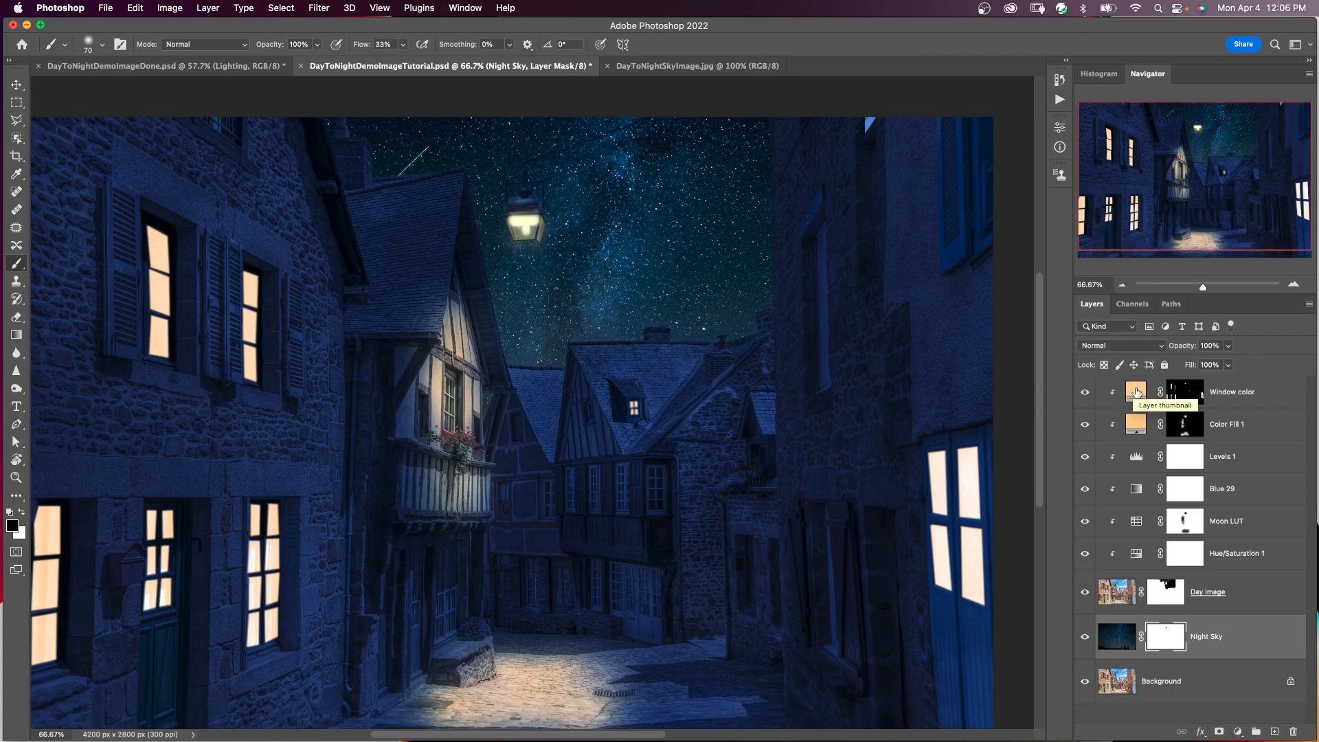
Inspect the Window color layer's fill colour without changing it and compare the night scene with the Background layer shown alone.
double_click(1136, 392)
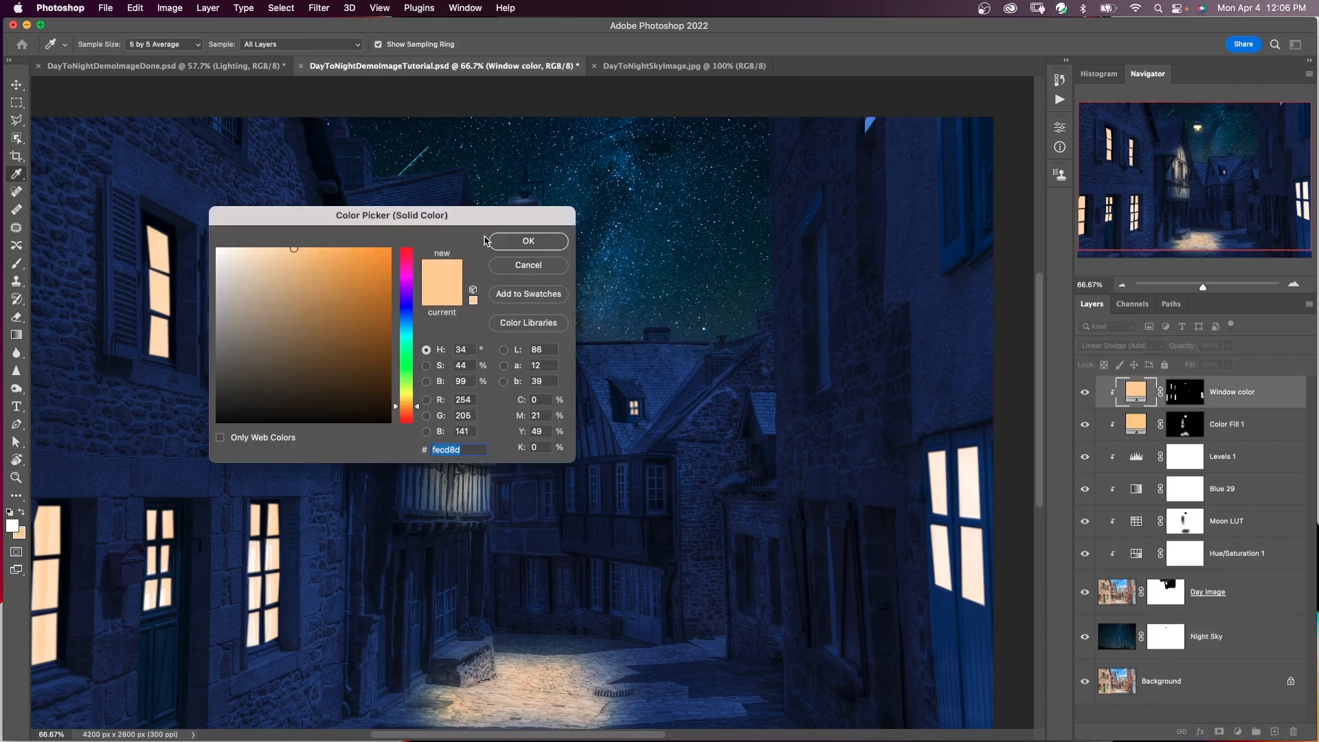
click(515, 266)
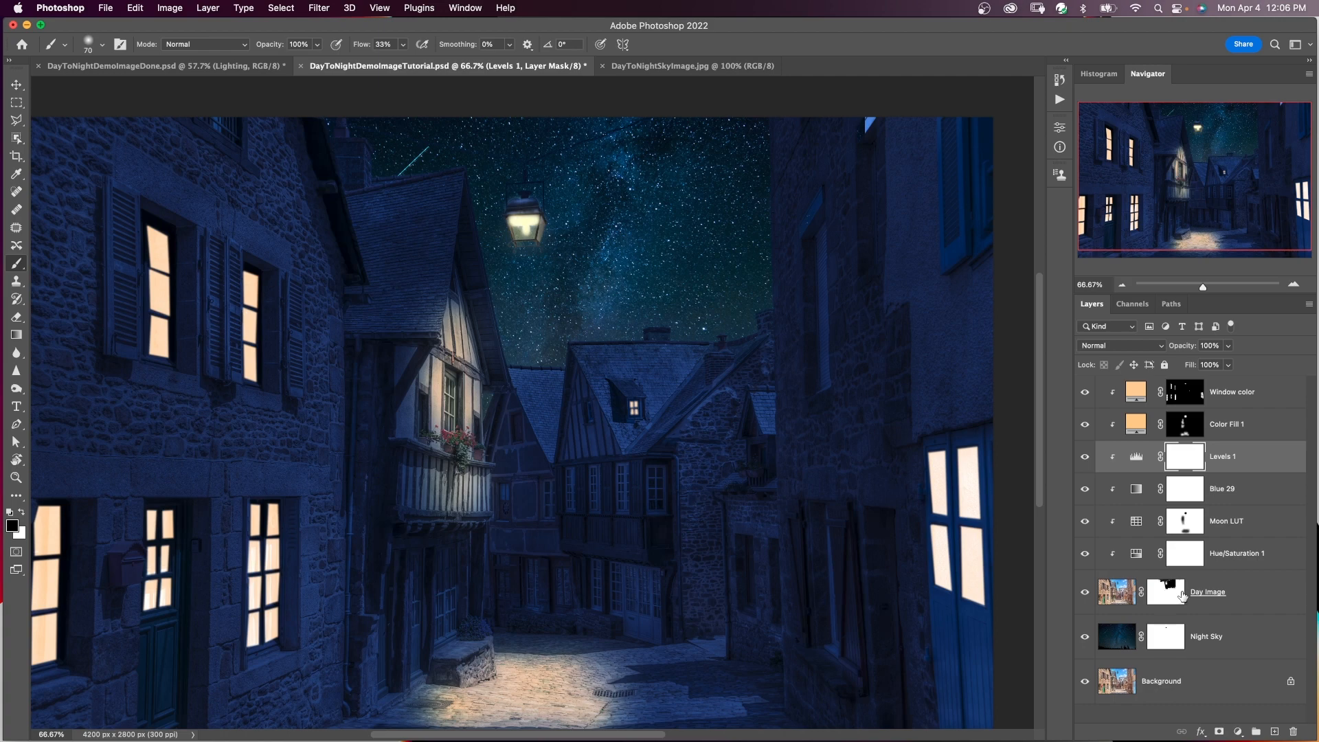
alt+click(1085, 683)
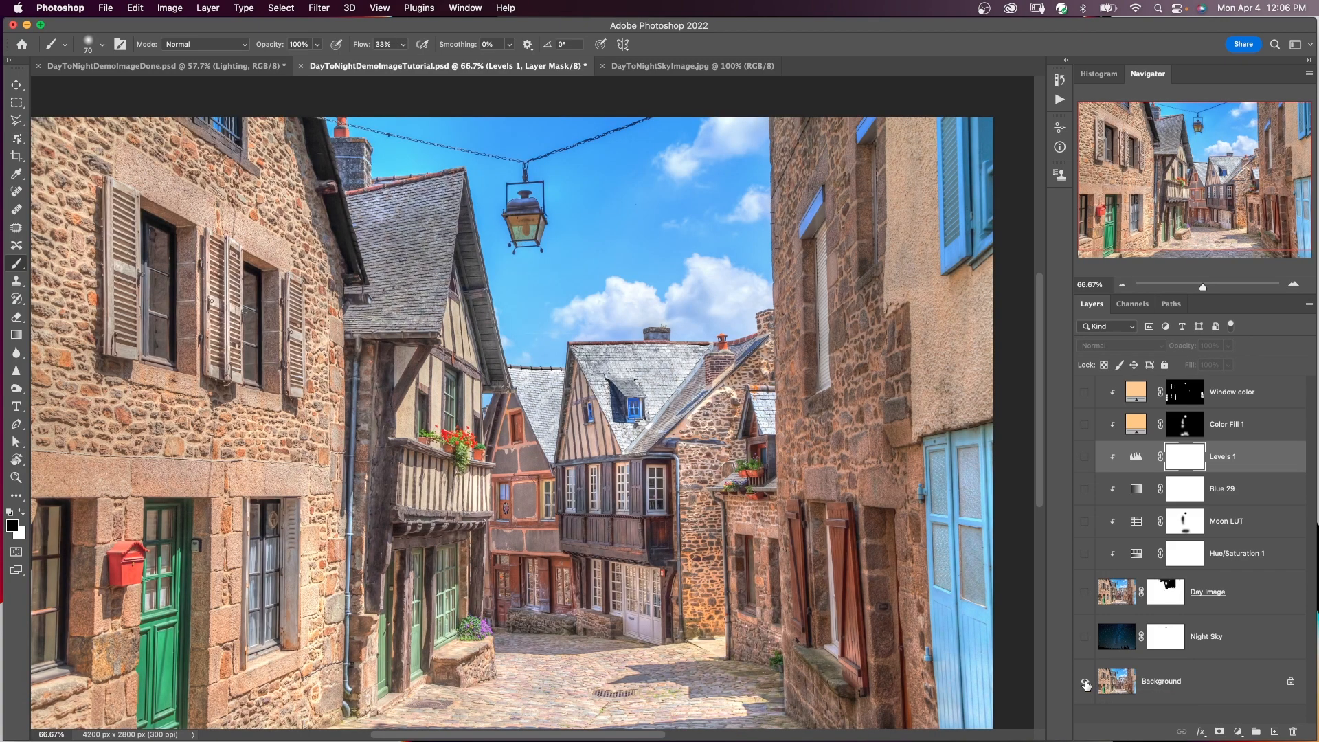
alt+click(1085, 684)
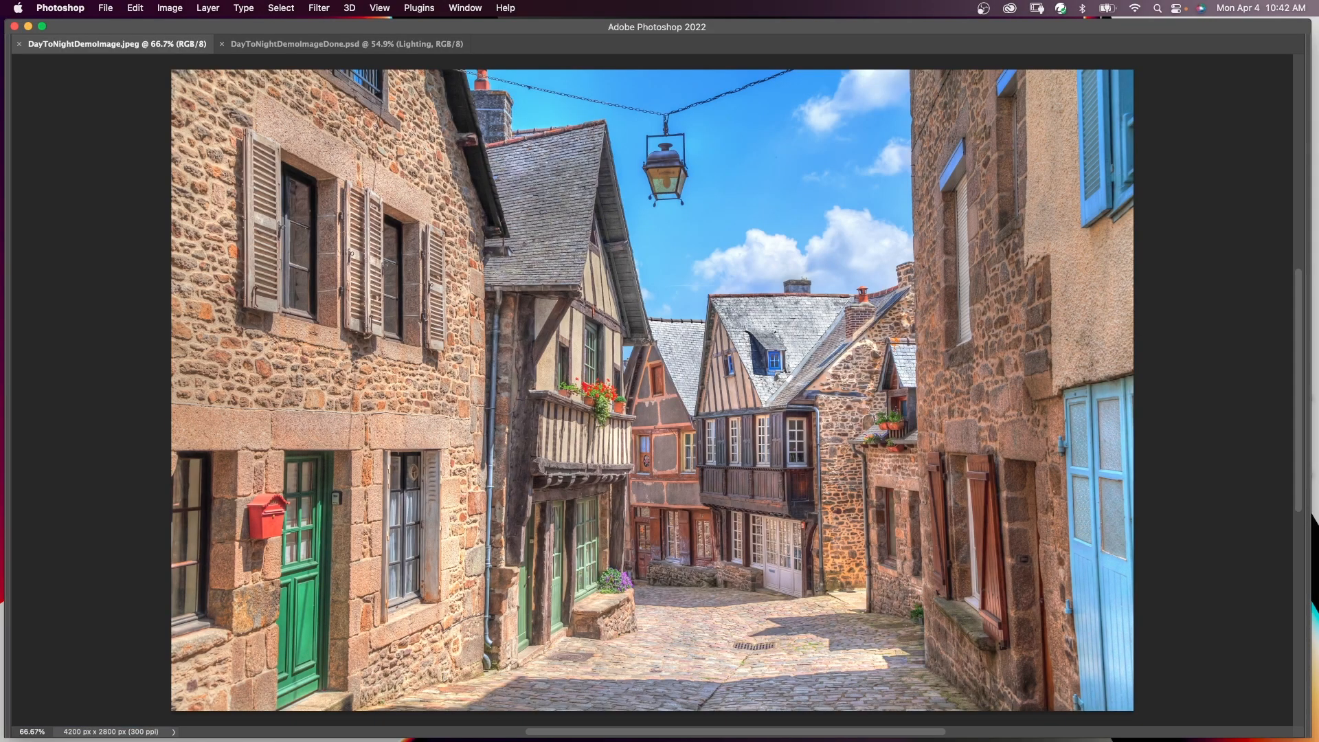
Compare the original DayToNightDemoImage.jpeg with the finished DayToNightDemoImageDone.psd by switching between the two documents.
click(252, 47)
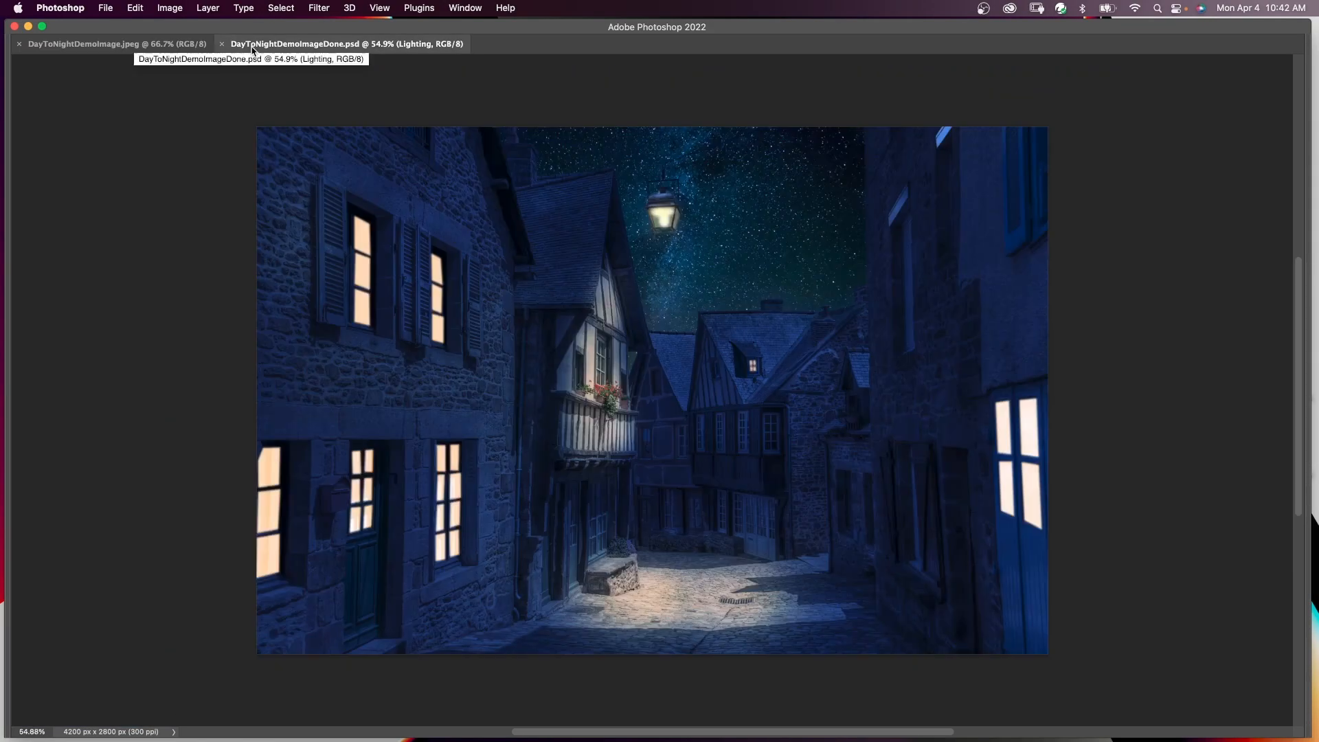
key(ctrl+Tab)
click(275, 44)
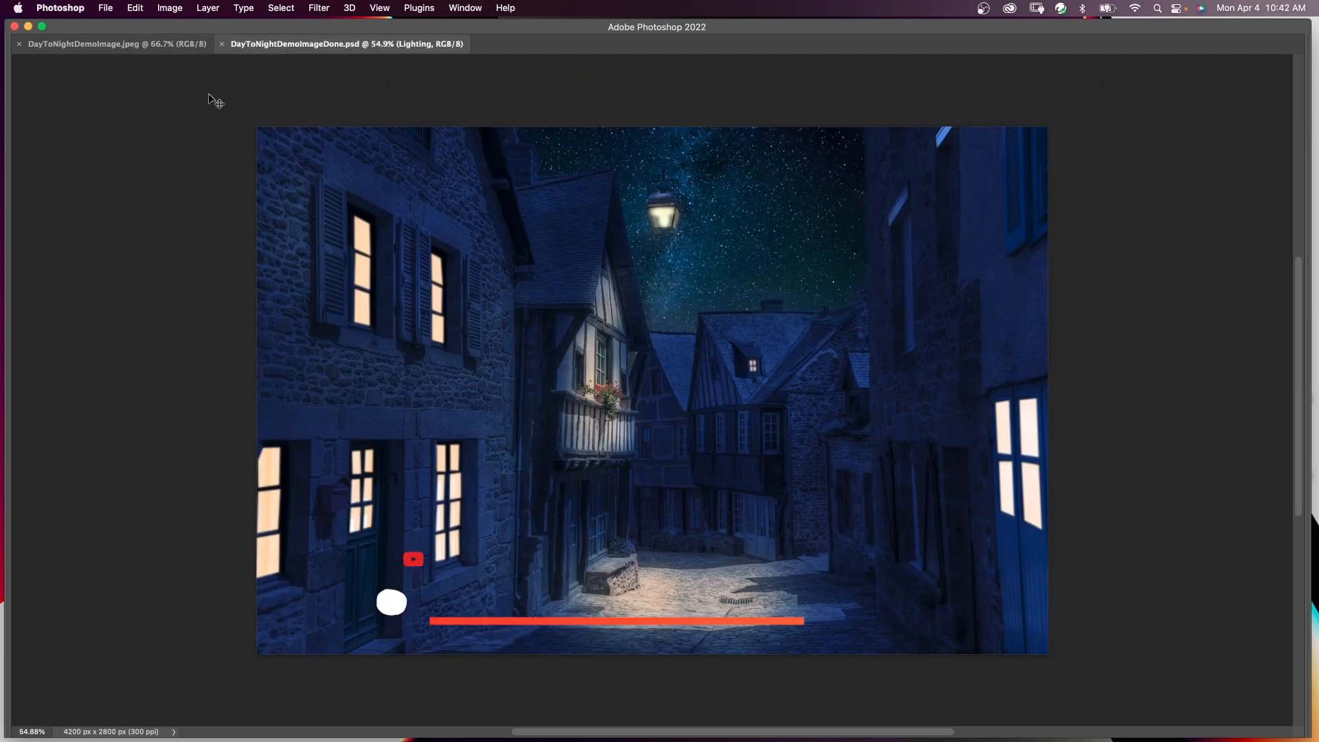